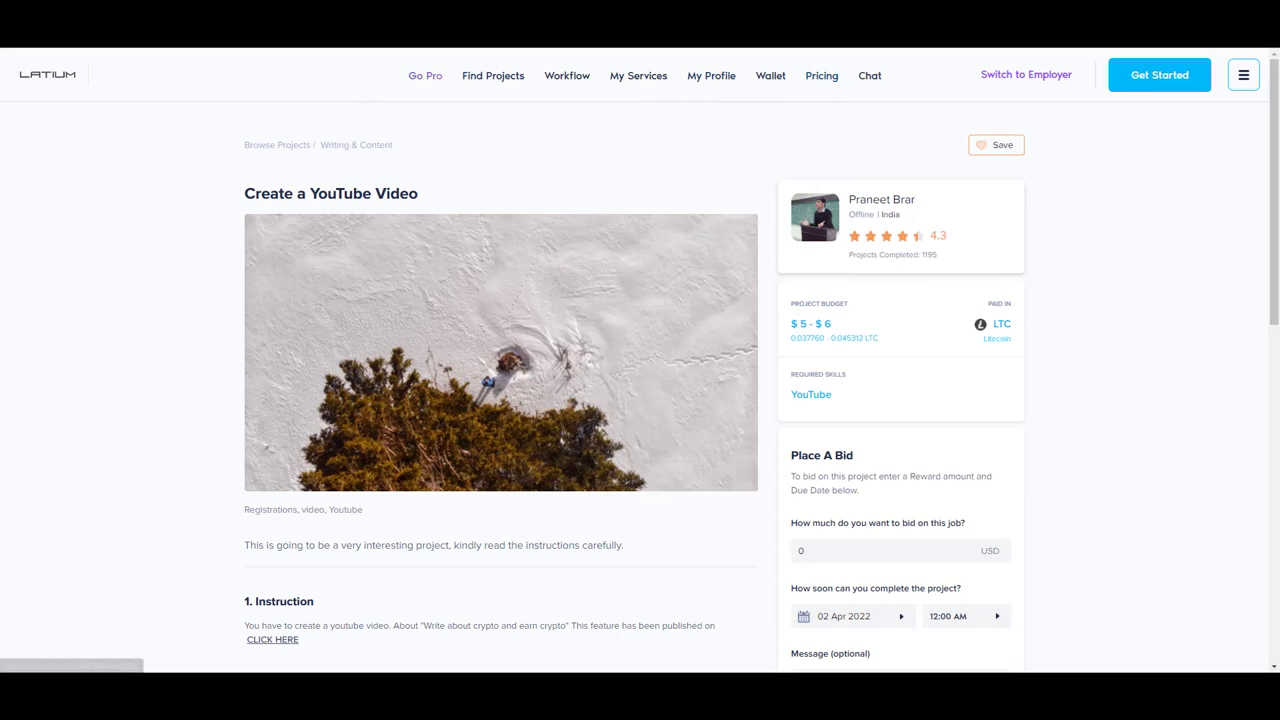
Step: Scroll through the HYDRA article's edit form to review its title, summary and content
scroll(640, 400, "down", 2)
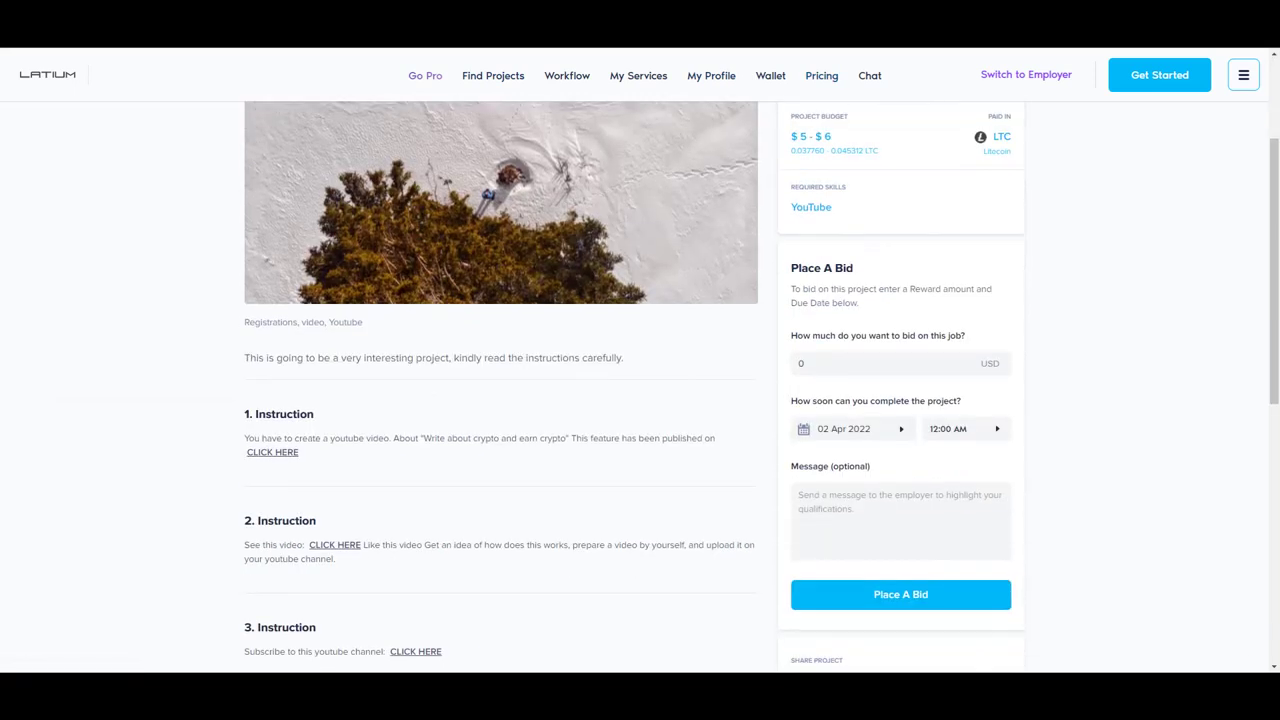
scroll(640, 400, "up", 2)
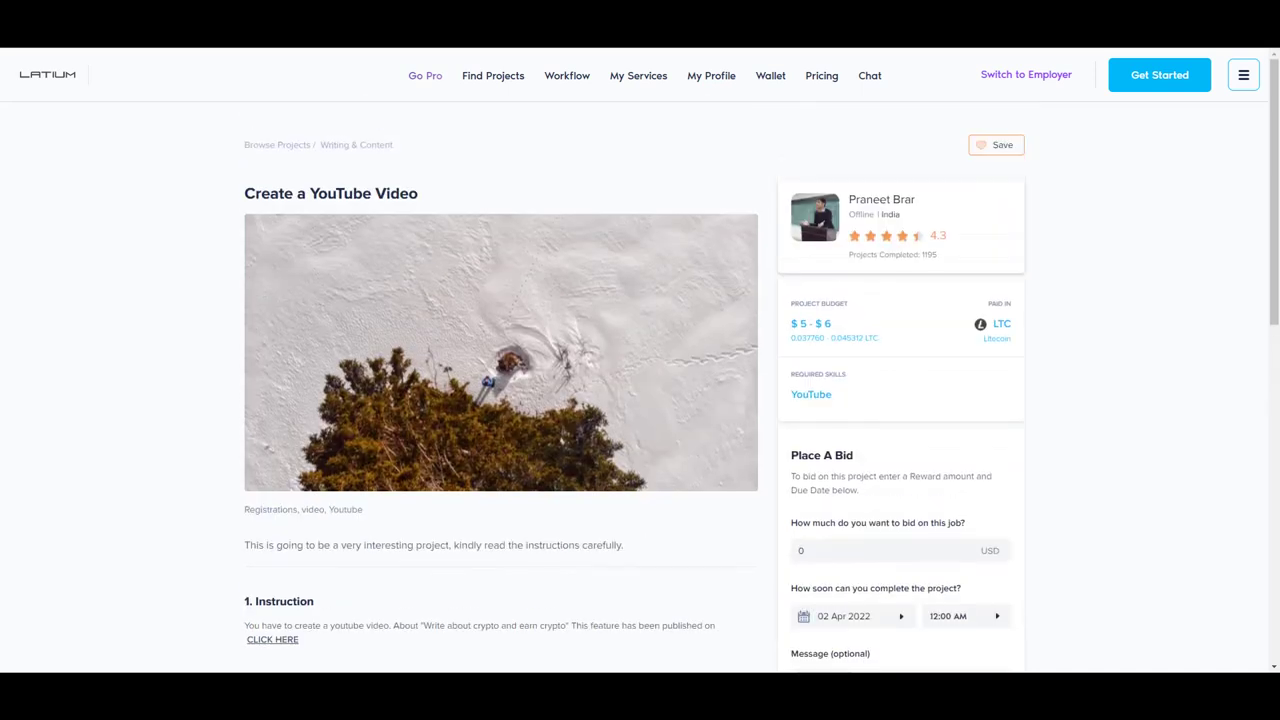
scroll(640, 400, "down", 2)
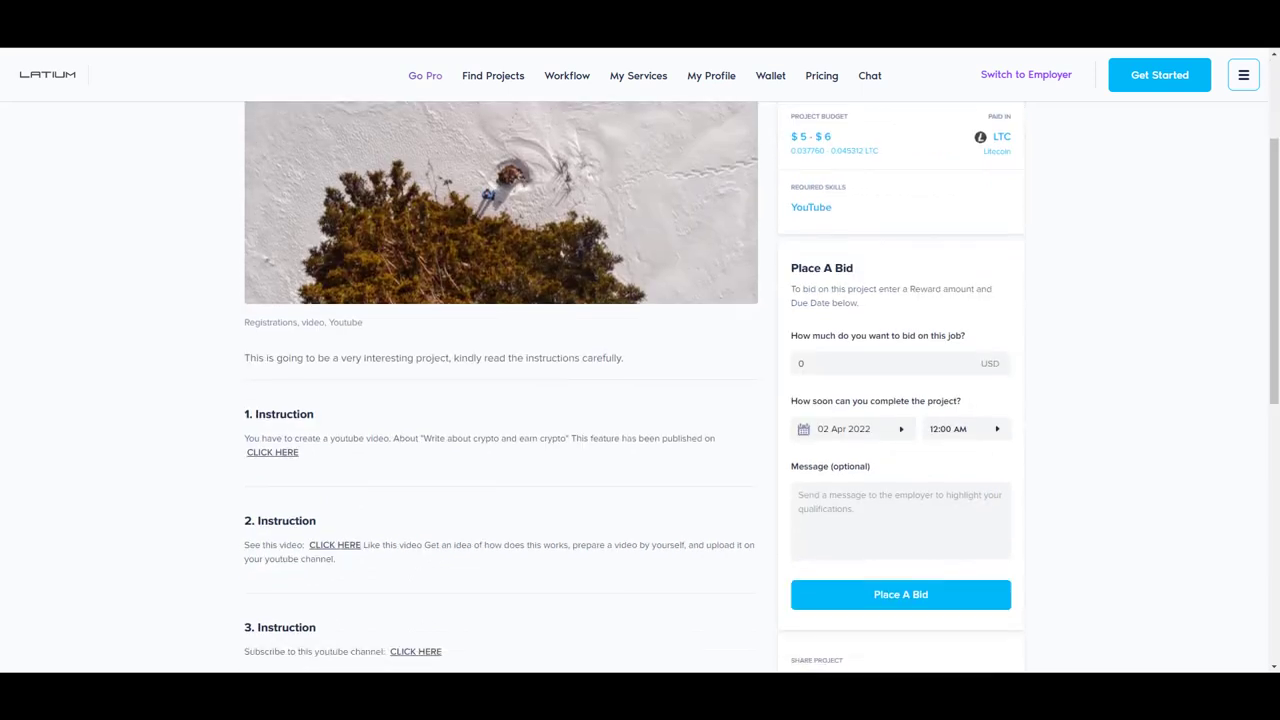
scroll(640, 400, "down", 2)
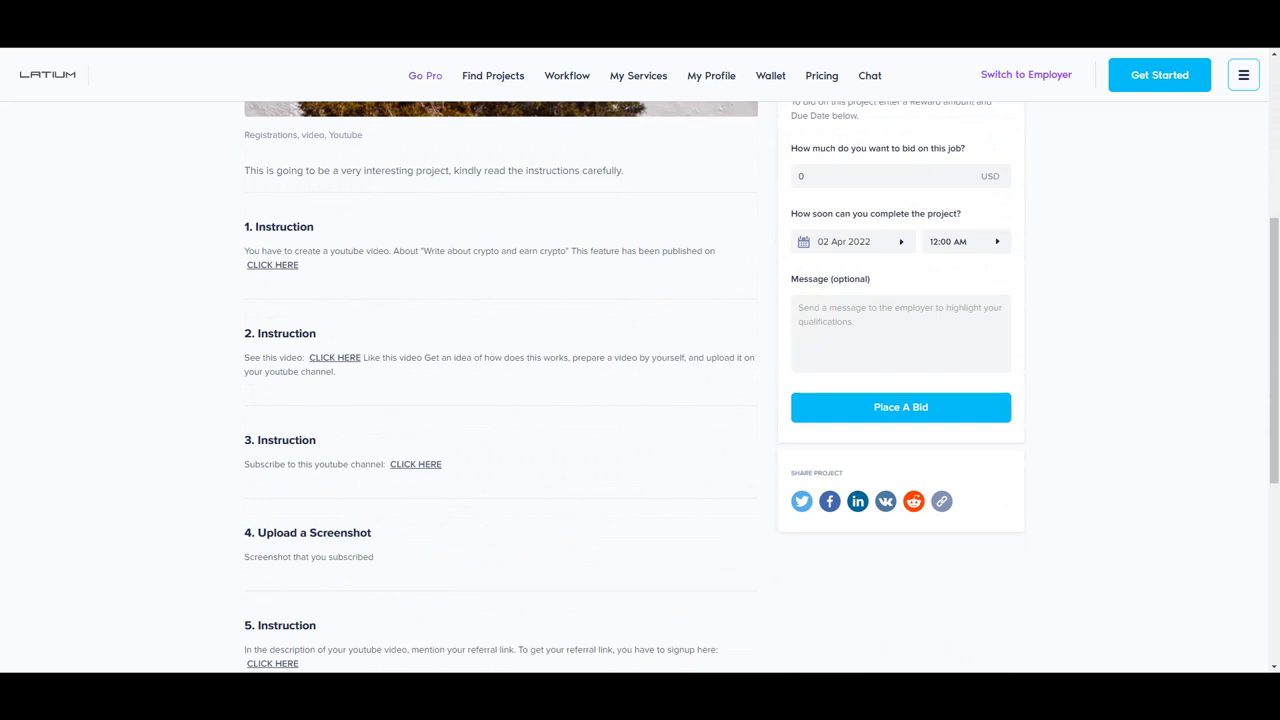
scroll(640, 400, "down", 2)
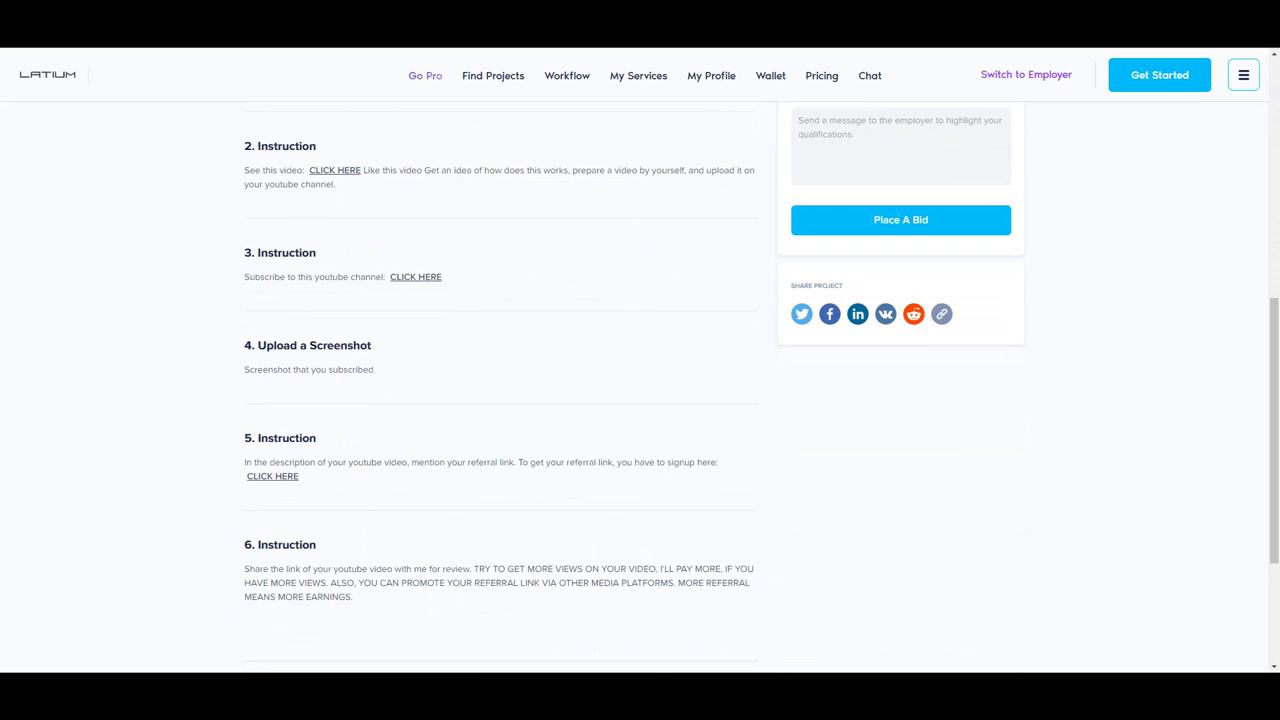
scroll(640, 400, "up", 3)
scroll(640, 400, "up", 3)
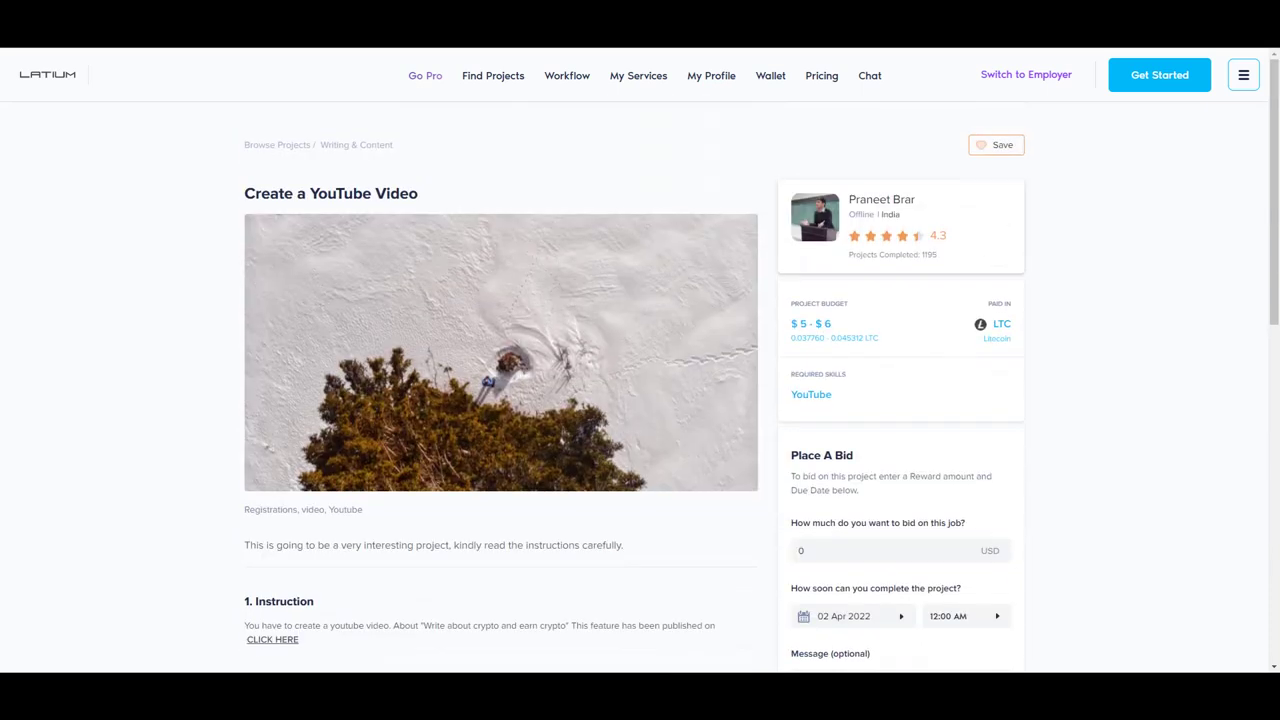
scroll(640, 400, "down", 3)
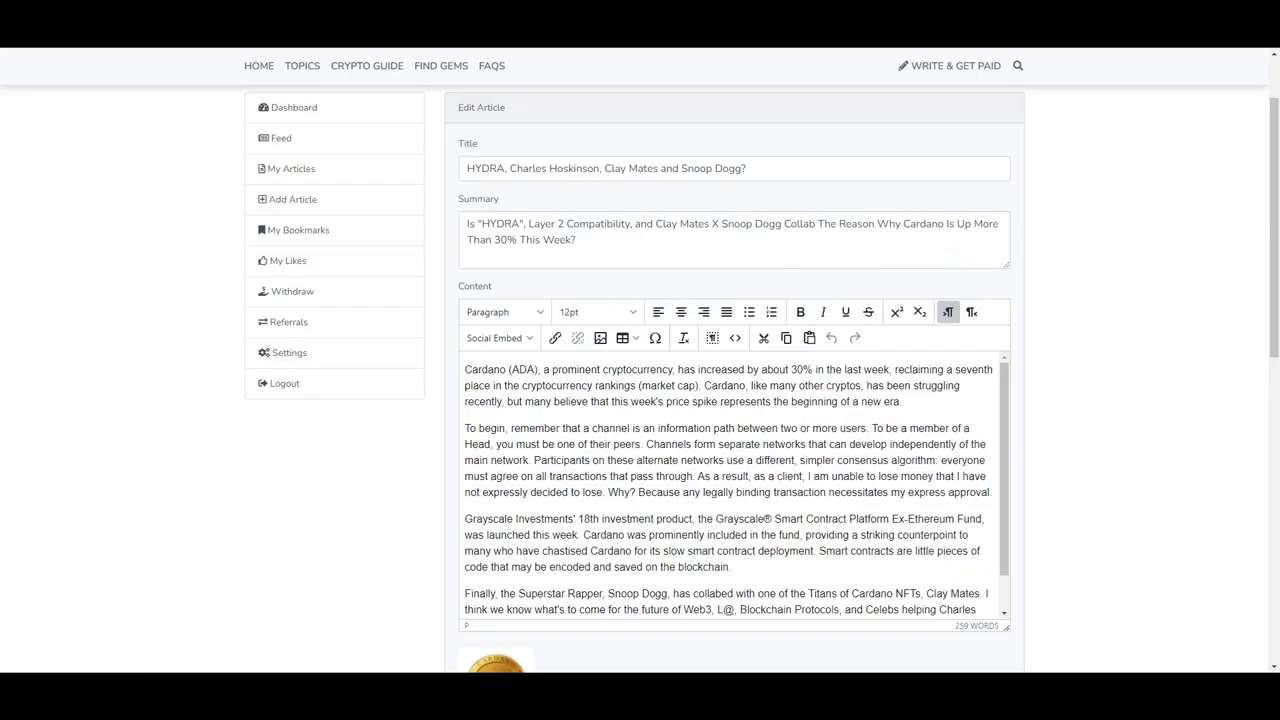
scroll(640, 364, "down", 1)
scroll(640, 364, "up", 2)
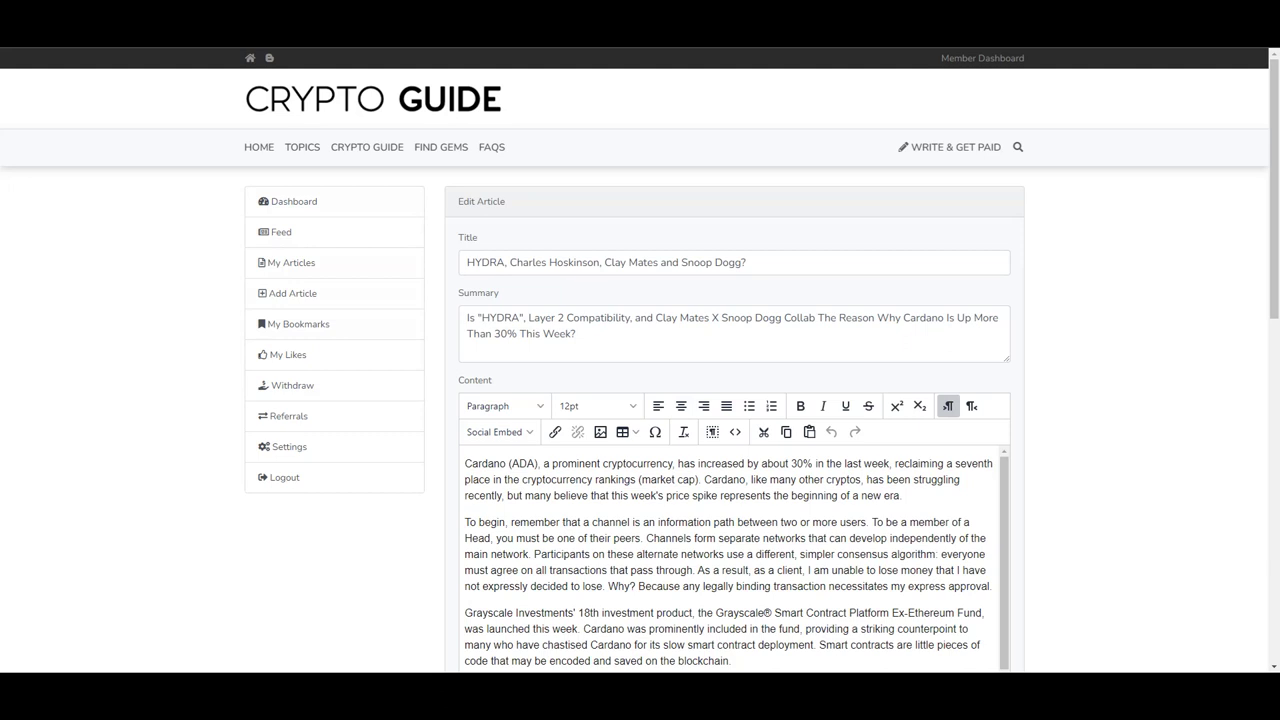
scroll(640, 400, "down", 2)
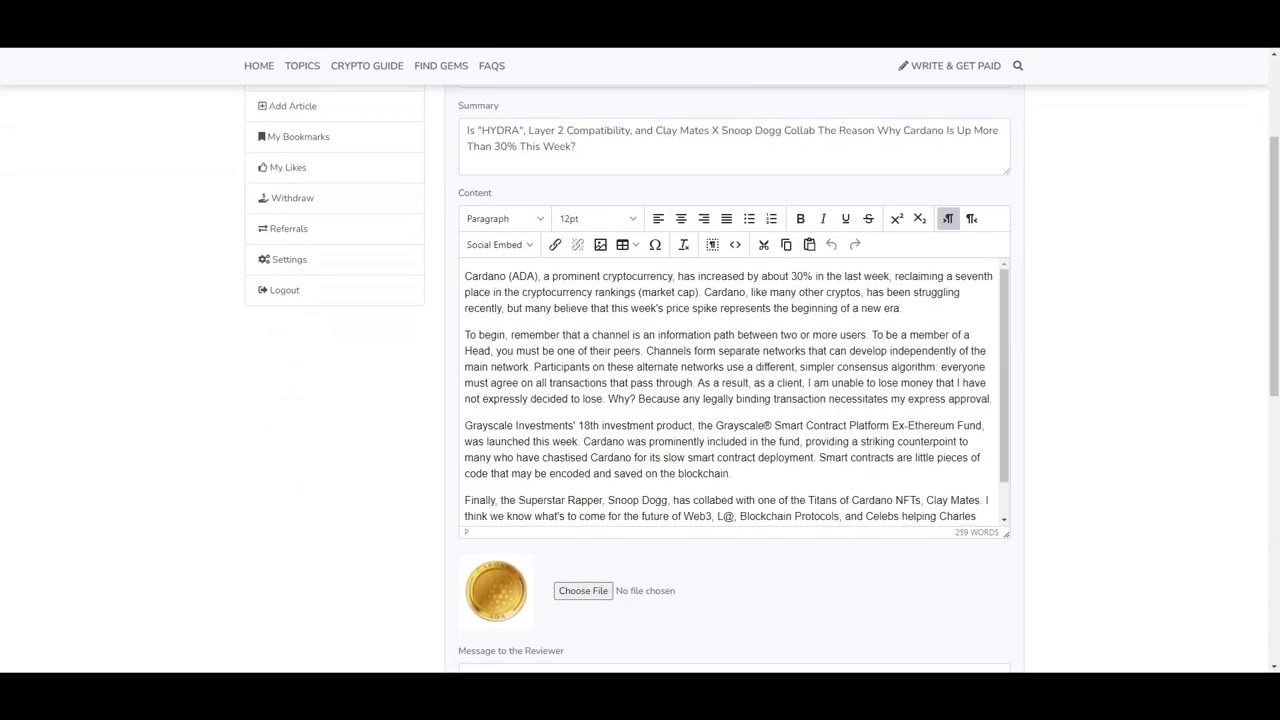
scroll(735, 390, "down", 2)
scroll(735, 390, "up", 2)
scroll(735, 390, "down", 2)
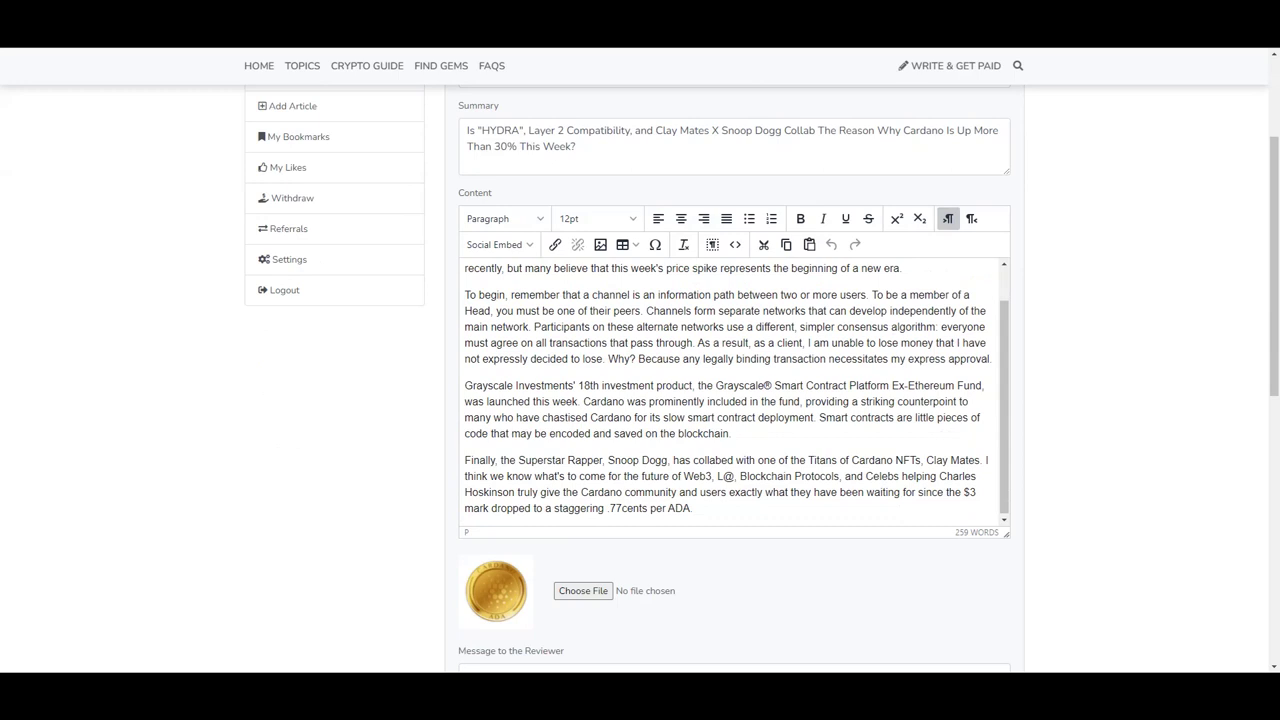
scroll(735, 390, "up", 2)
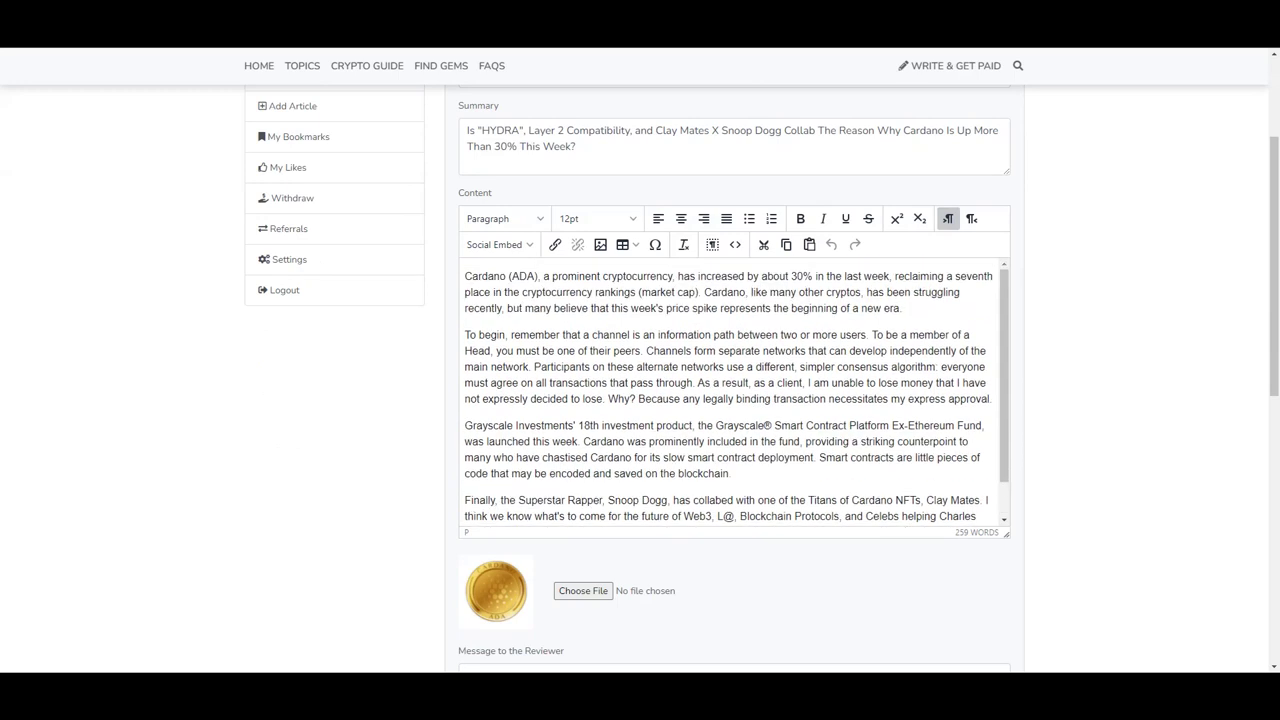
scroll(735, 390, "down", 2)
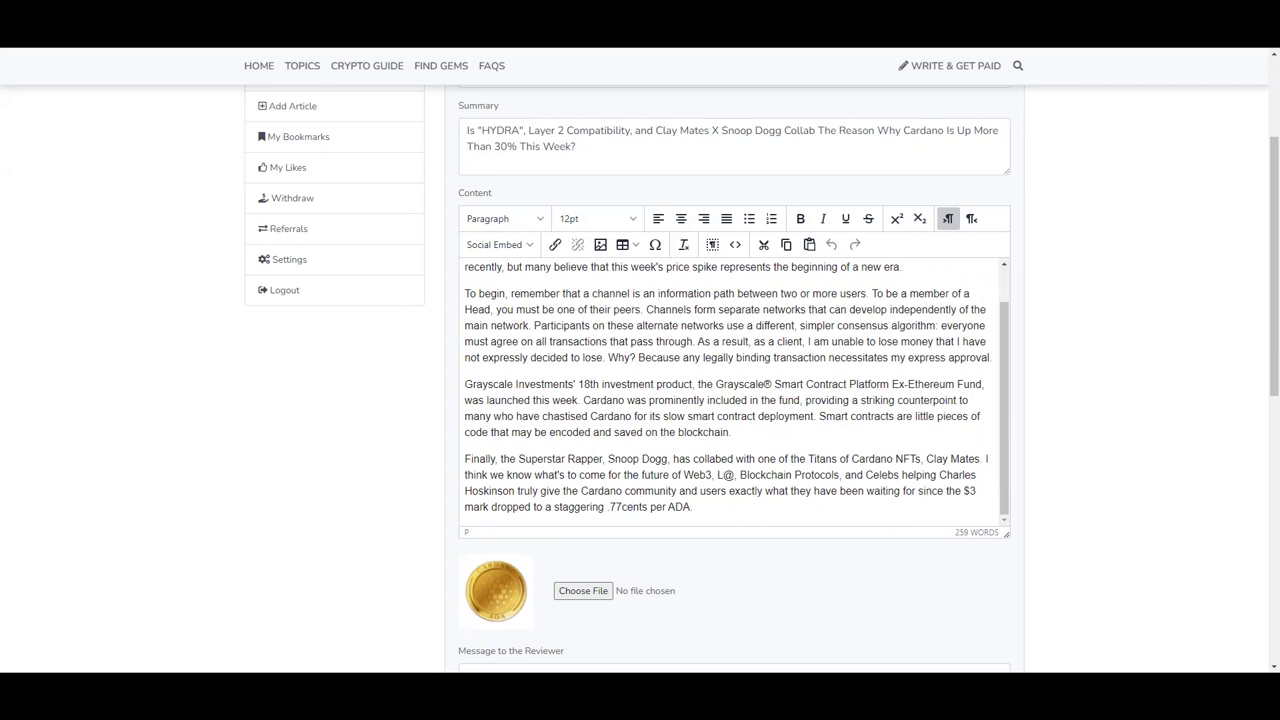
scroll(735, 390, "down", 1)
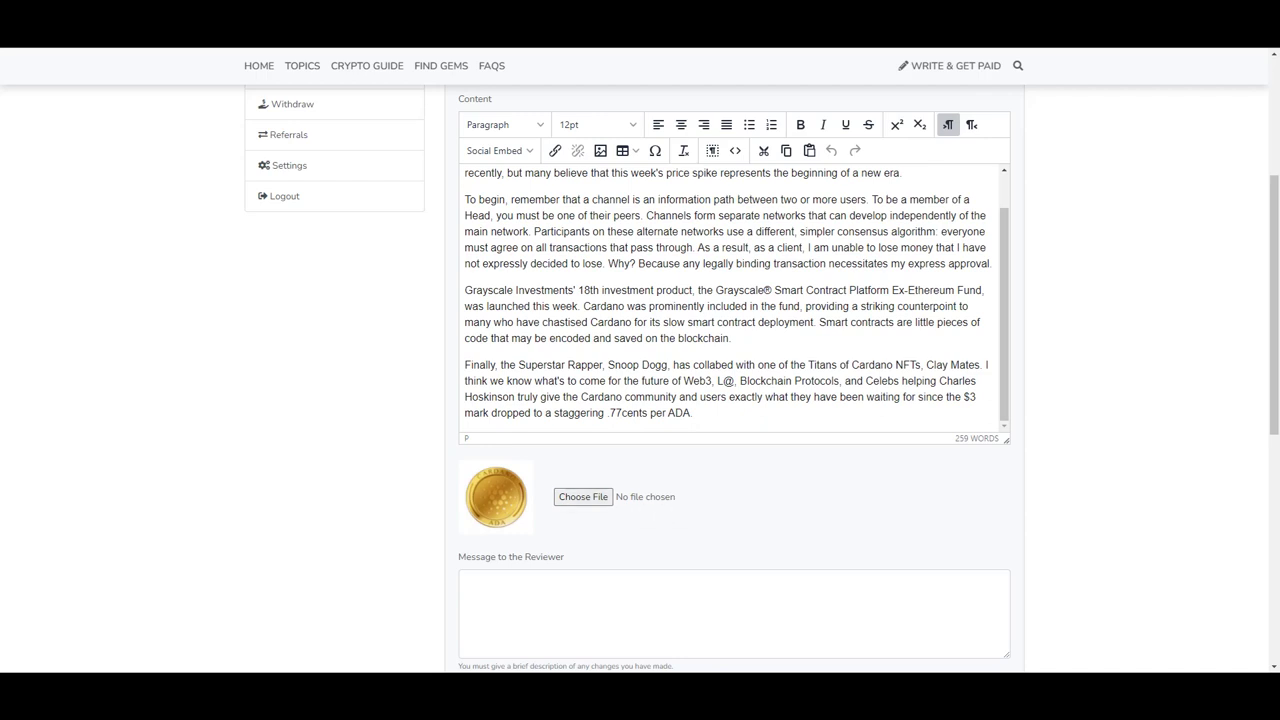
scroll(640, 380, "down", 2)
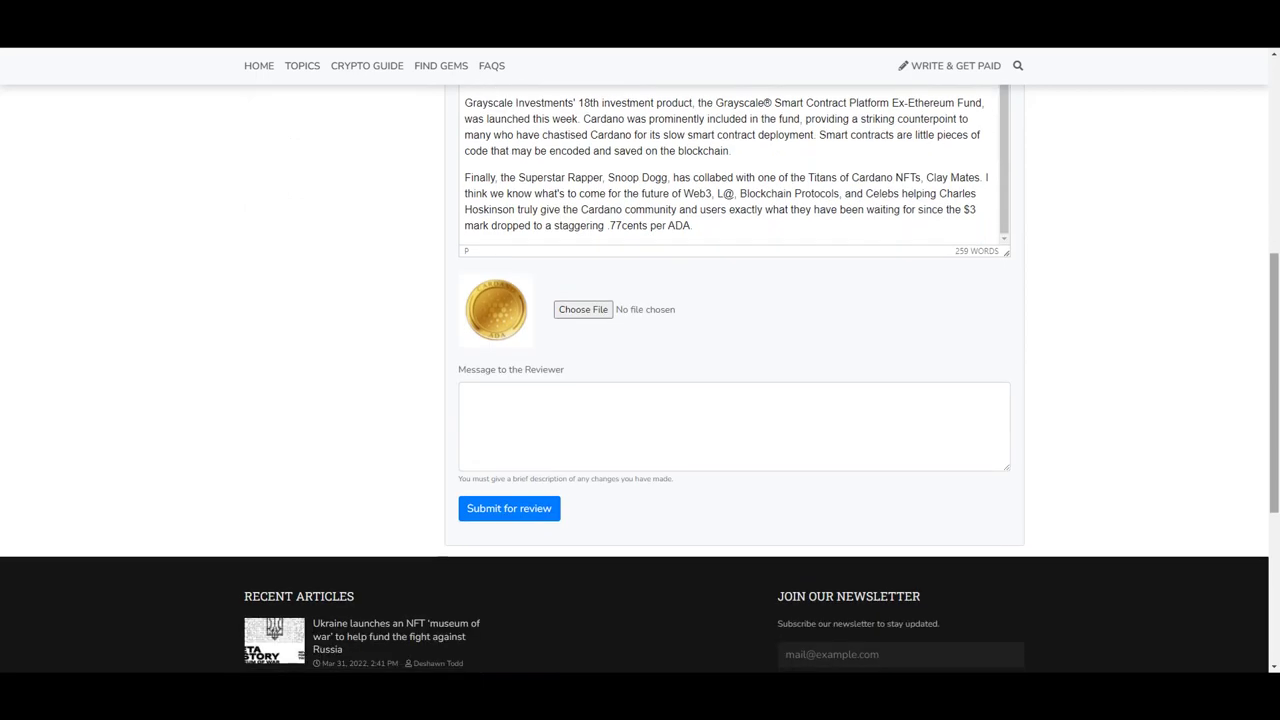
scroll(640, 380, "up", 3)
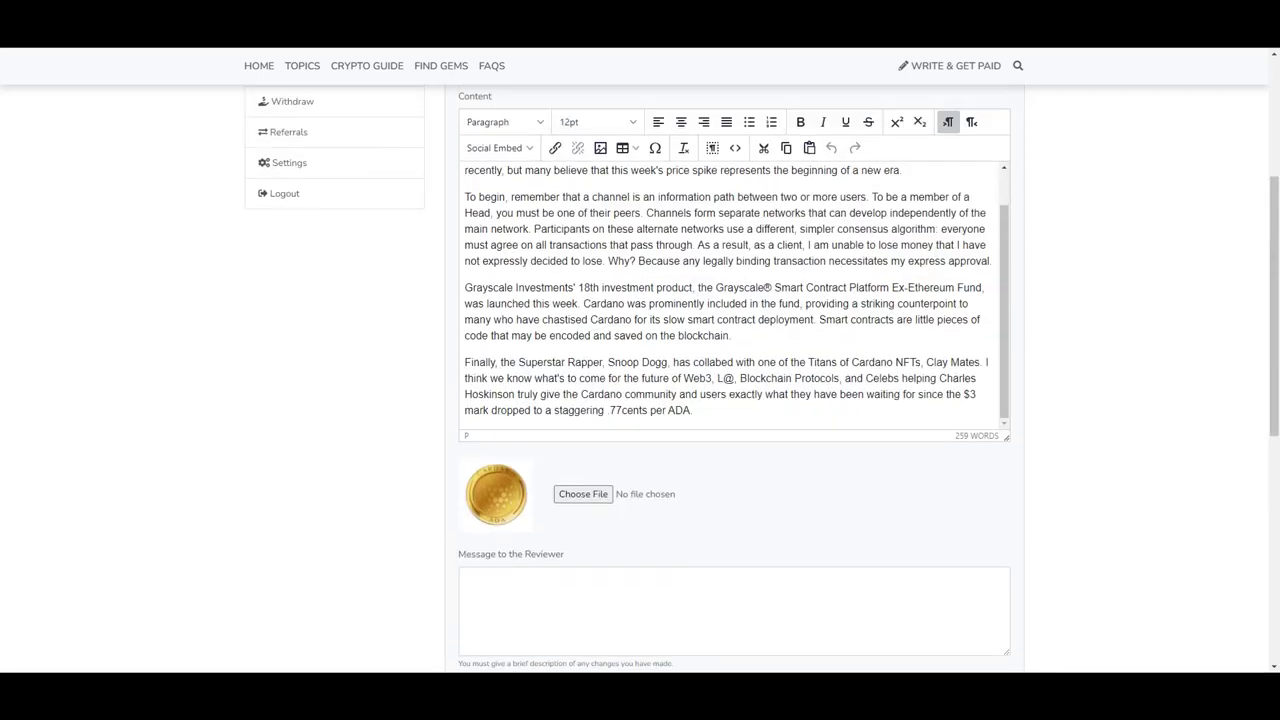
scroll(640, 380, "up", 1)
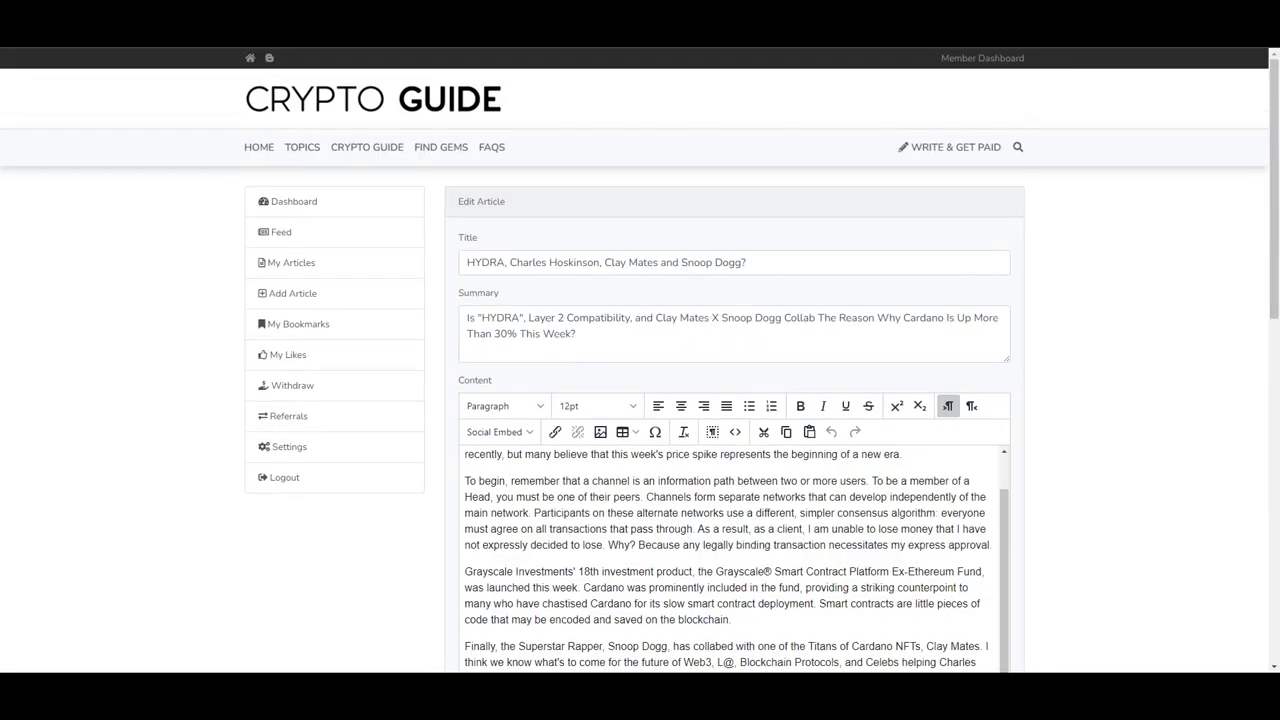
scroll(640, 380, "down", 3)
scroll(640, 380, "down", 1)
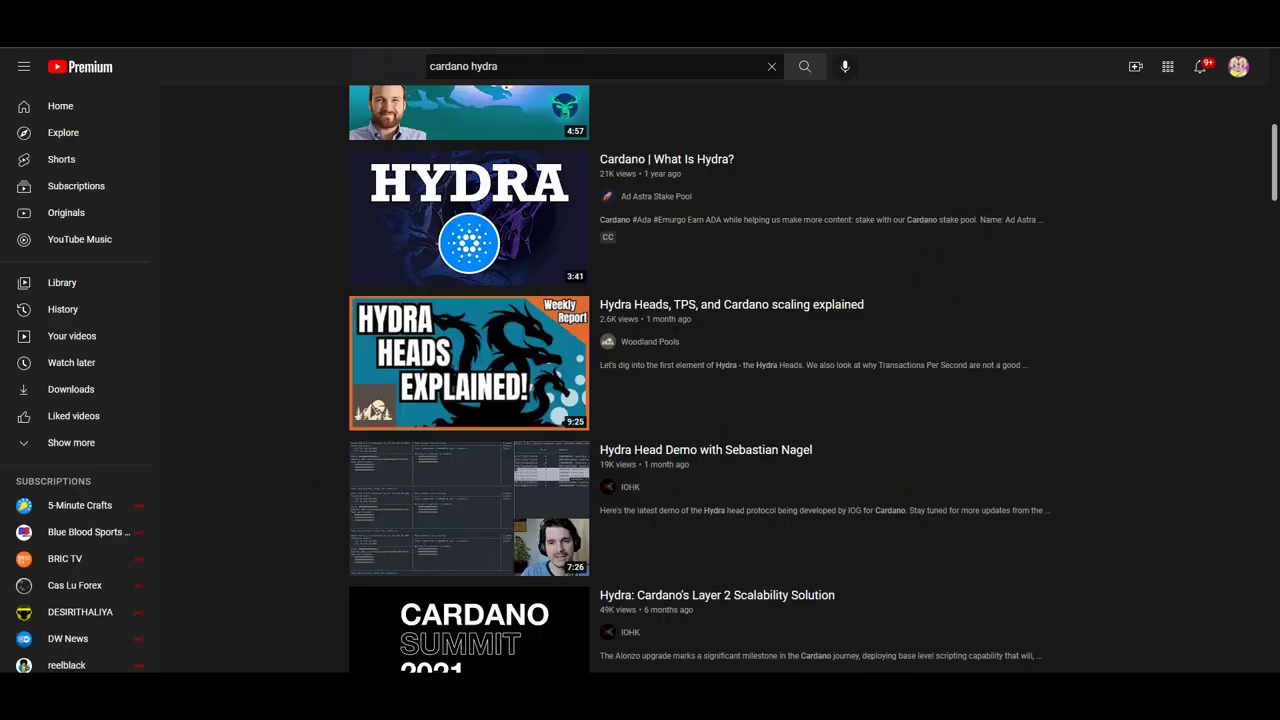
Step: Scroll up the YouTube page for 'Write about crypto and earn free crypto | Make passive income'
scroll(640, 380, "up", 1)
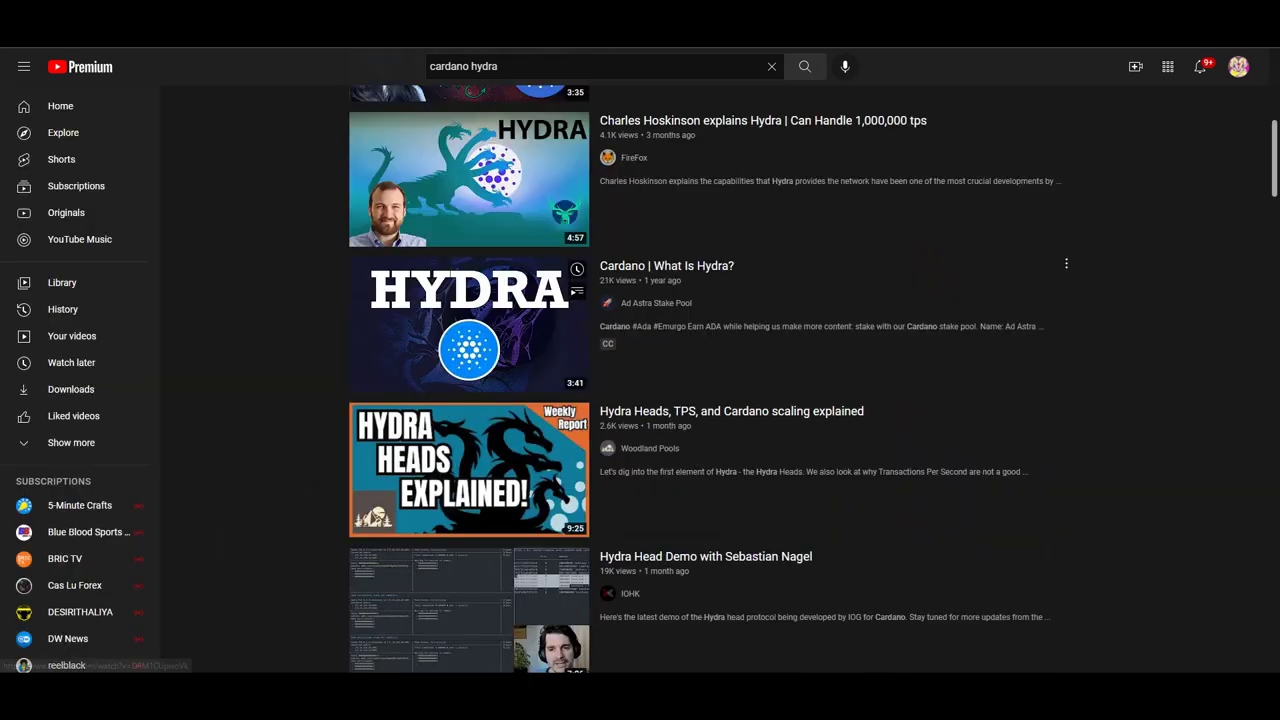
scroll(640, 380, "up", 2)
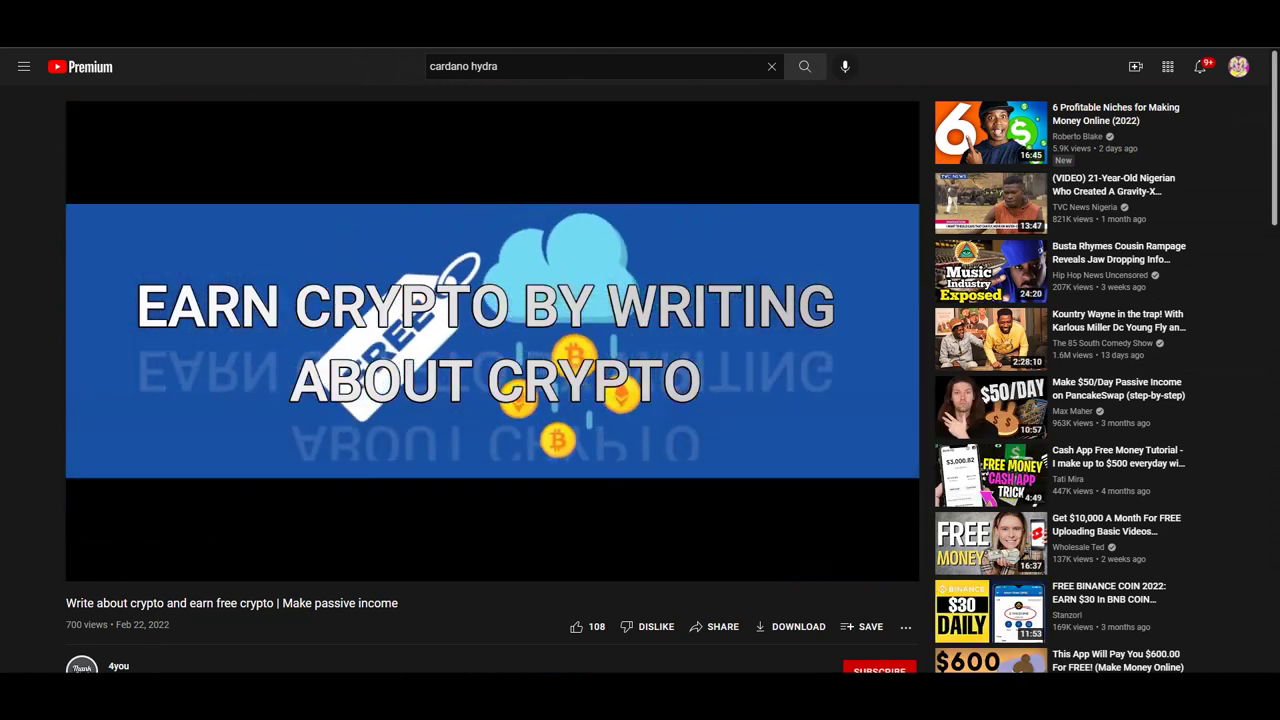
Step: Scroll around the crypto-writing video page while part of the video plays
scroll(490, 340, "down", 2)
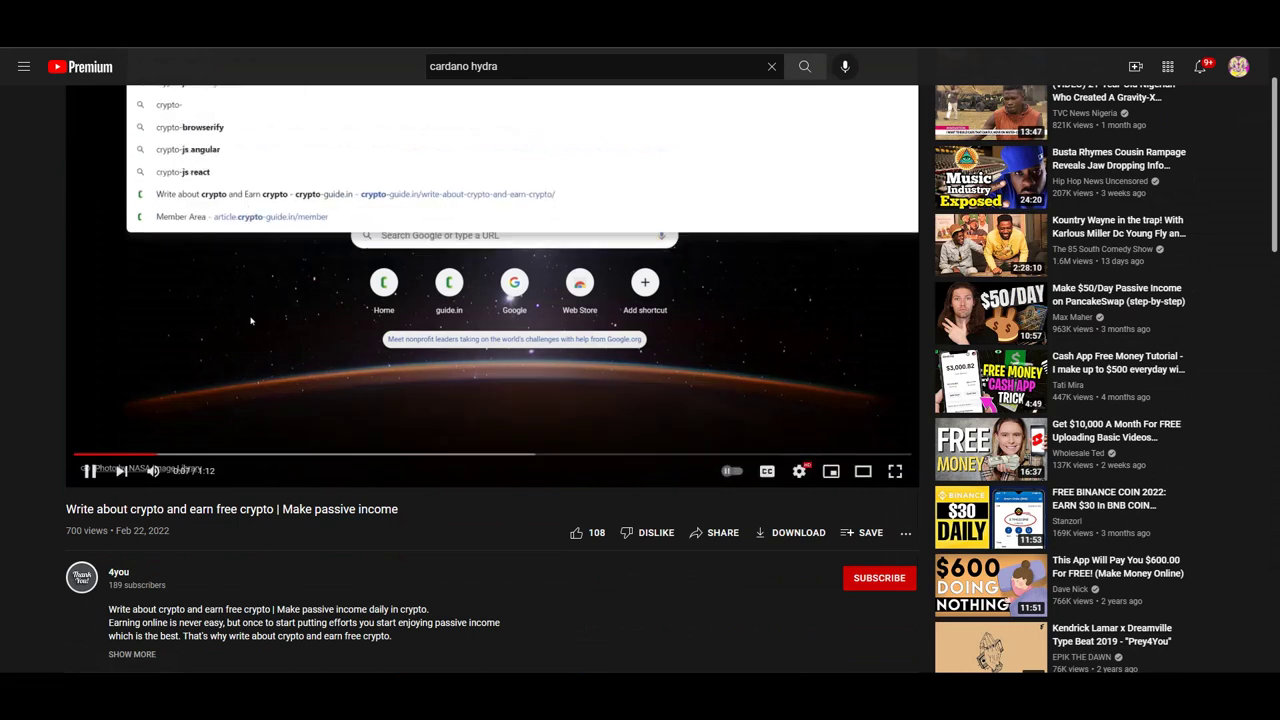
scroll(490, 340, "up", 2)
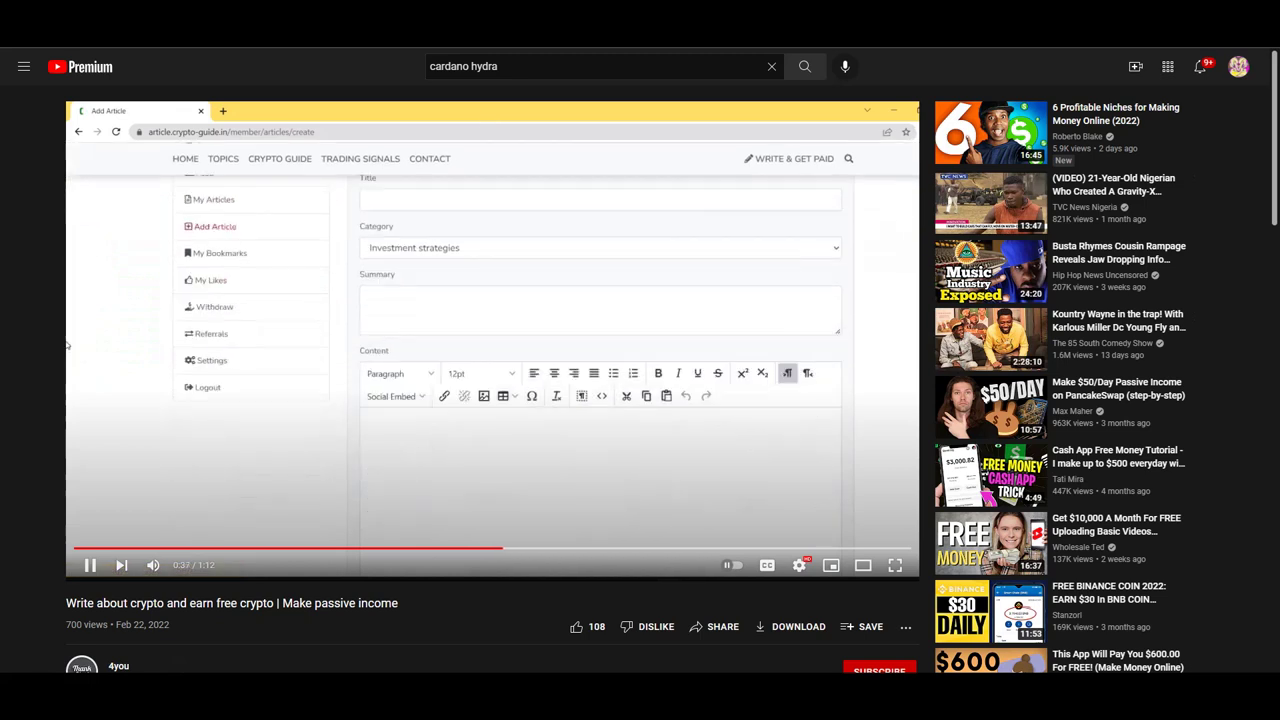
scroll(686, 243, "down", 2)
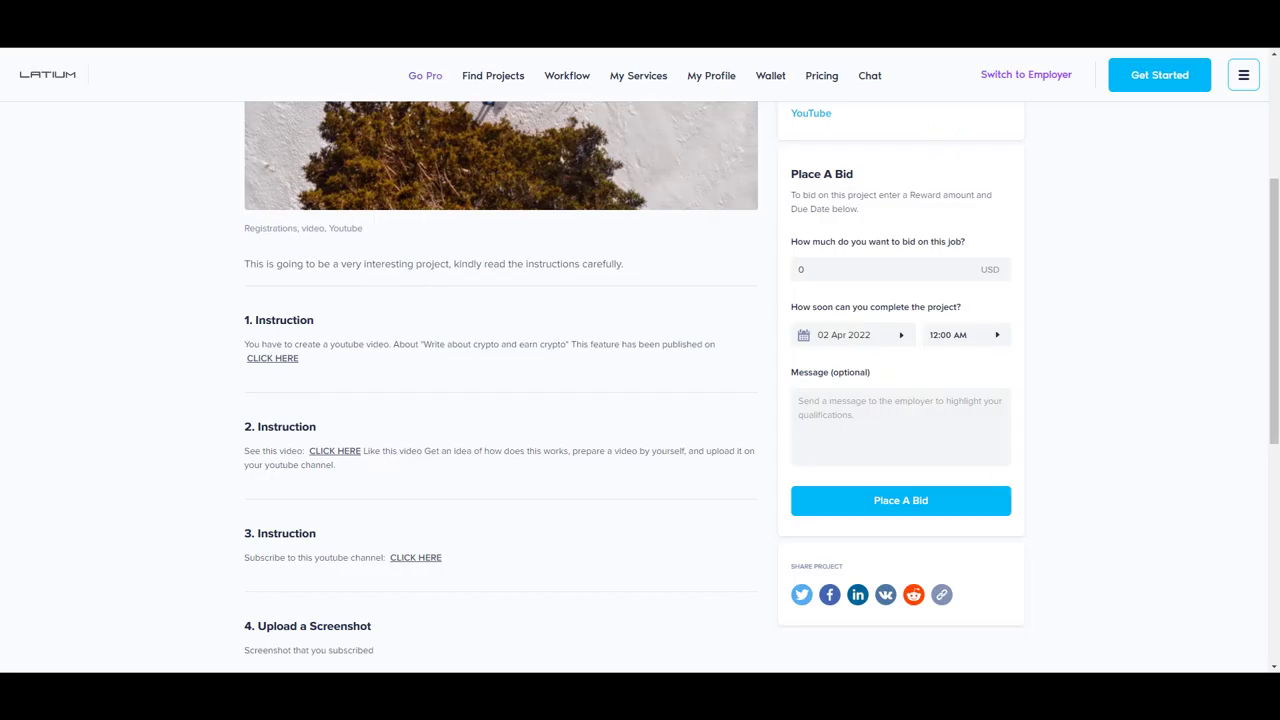
Step: Return to the top of Latium and go to My Wallet, showing a $0.00 estimated balance
scroll(640, 387, "up", 2)
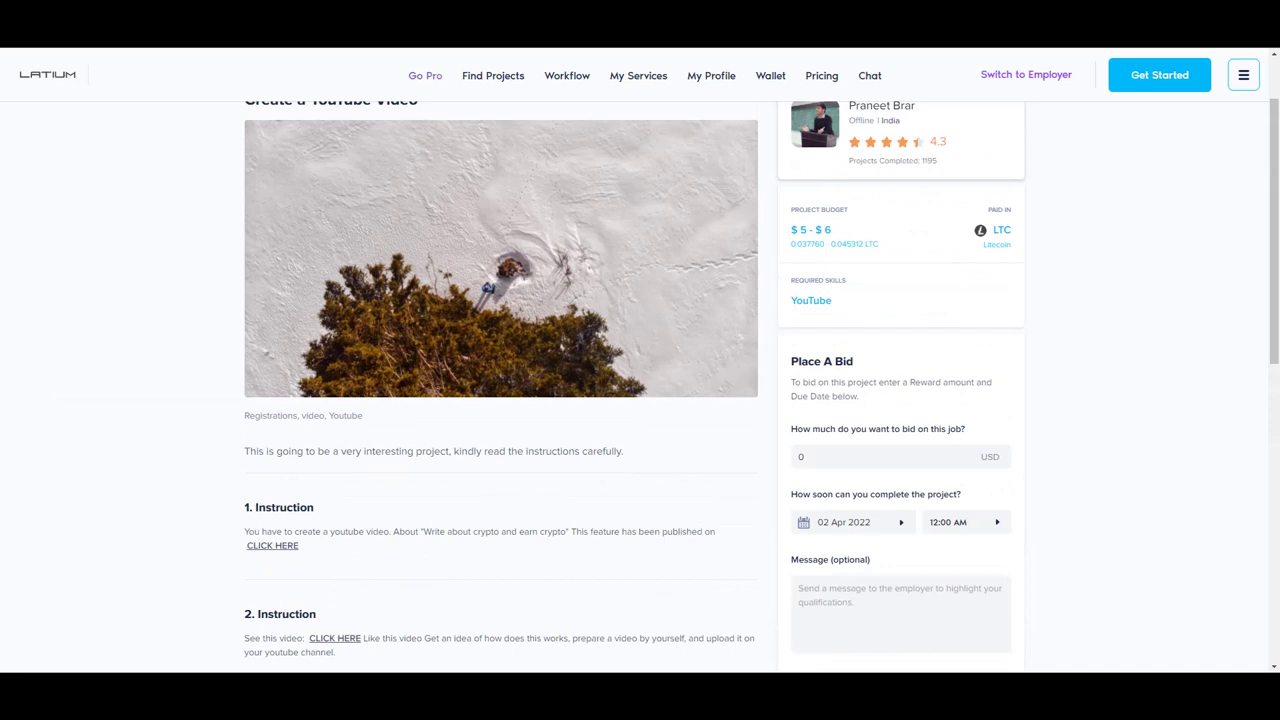
scroll(640, 400, "up", 1)
left_click(770, 75)
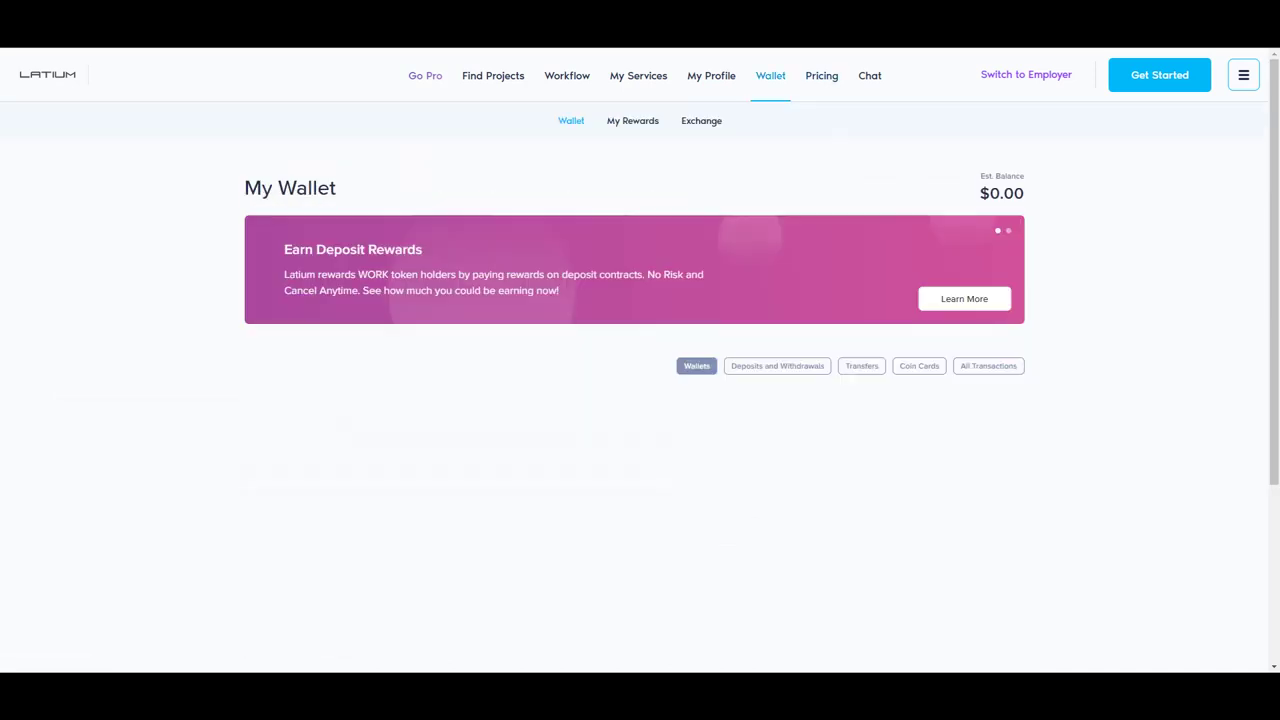
scroll(640, 400, "down", 1)
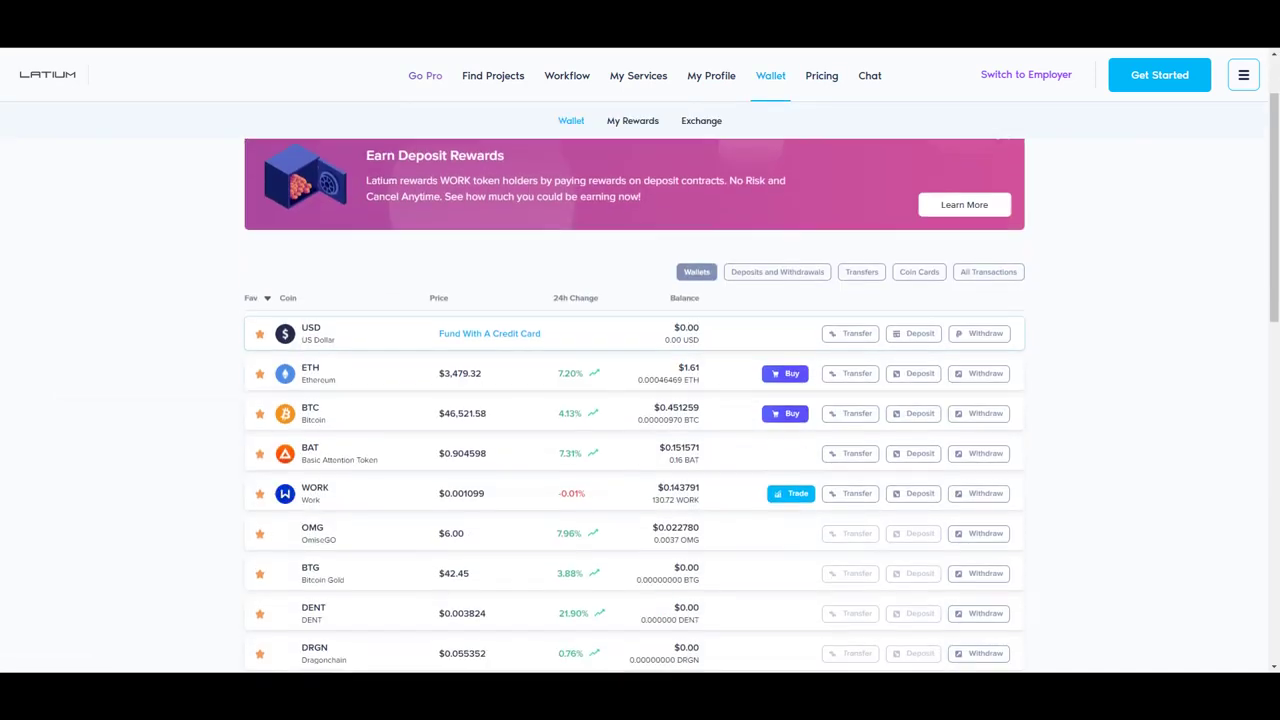
scroll(640, 400, "down", 1)
scroll(640, 400, "down", 1)
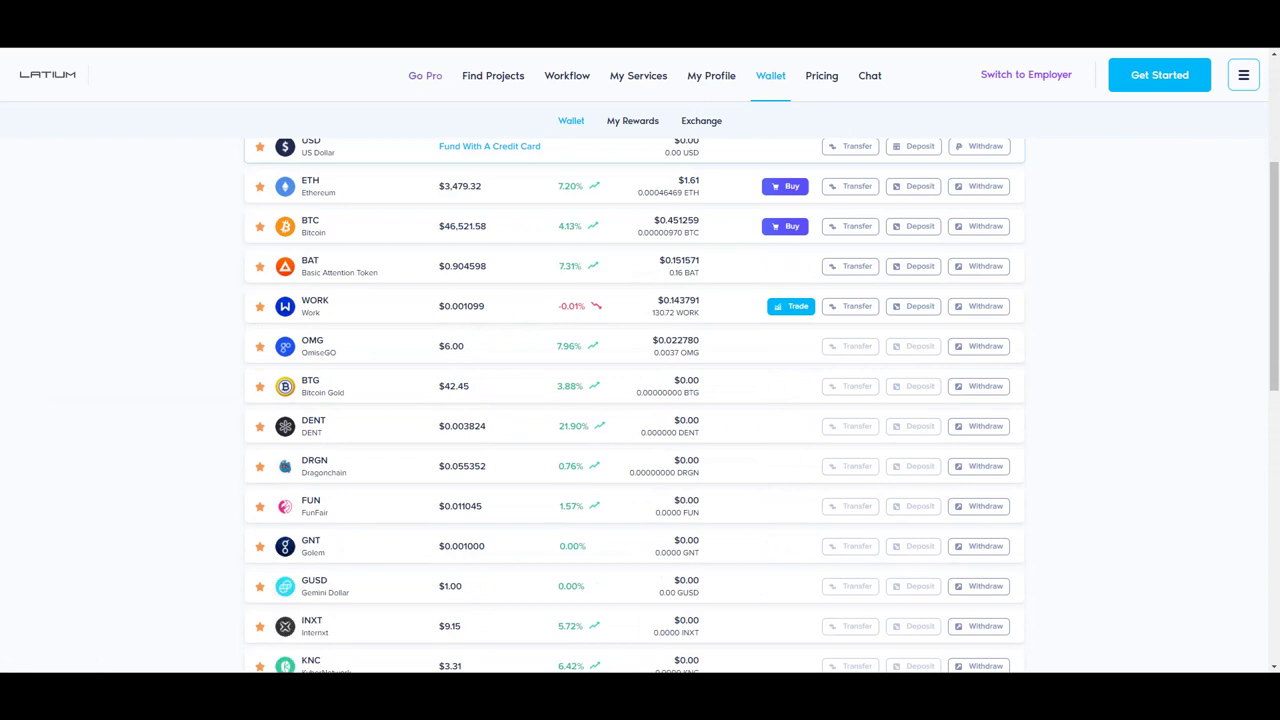
scroll(640, 400, "up", 1)
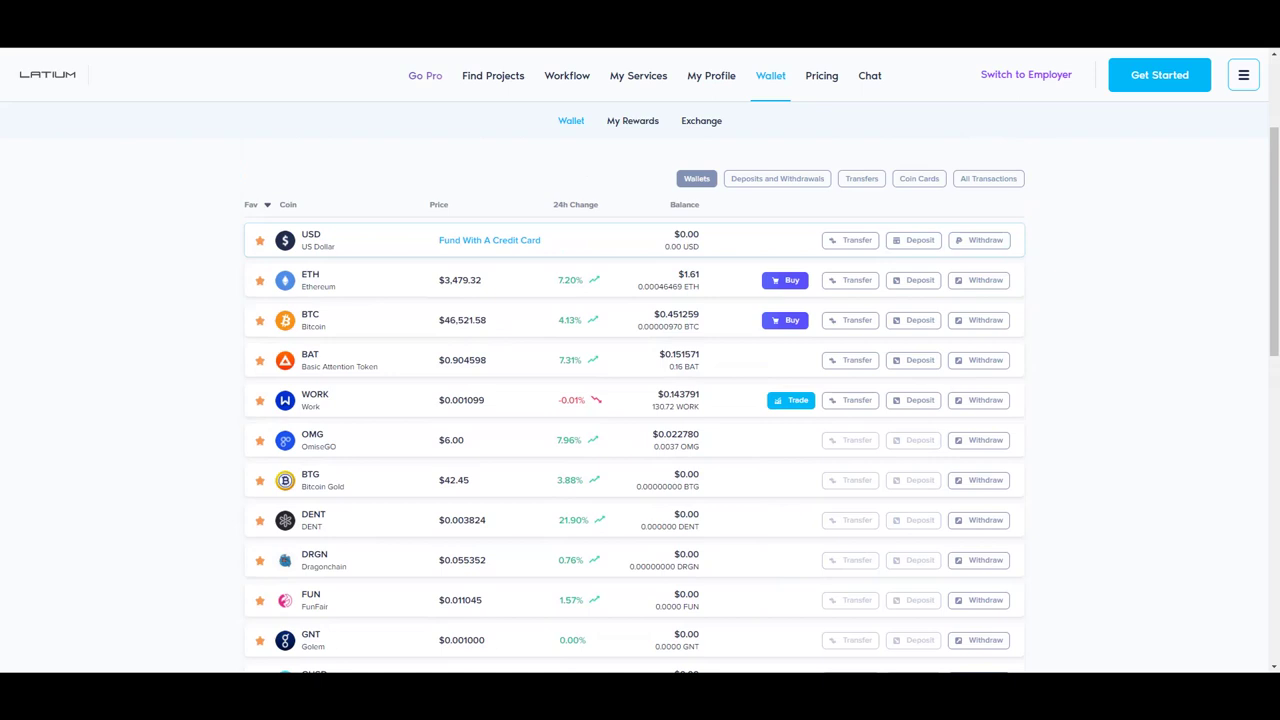
scroll(640, 400, "down", 1)
scroll(640, 400, "down", 1)
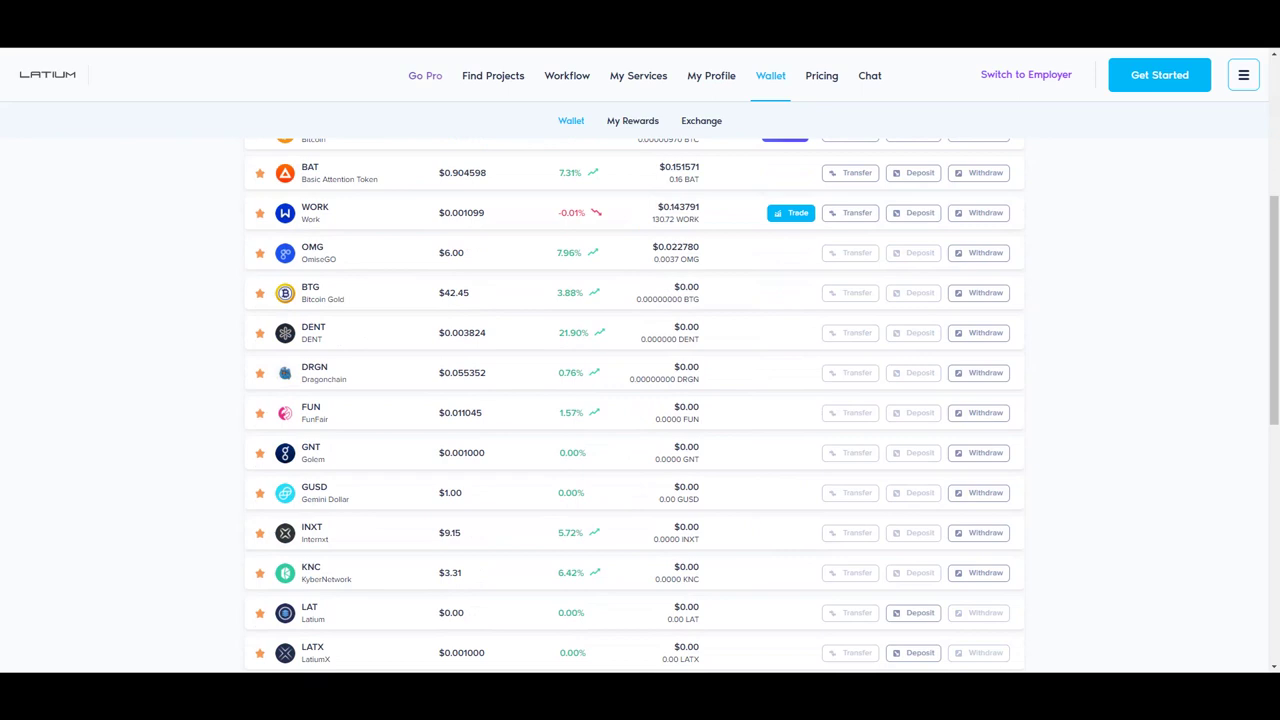
scroll(640, 400, "down", 2)
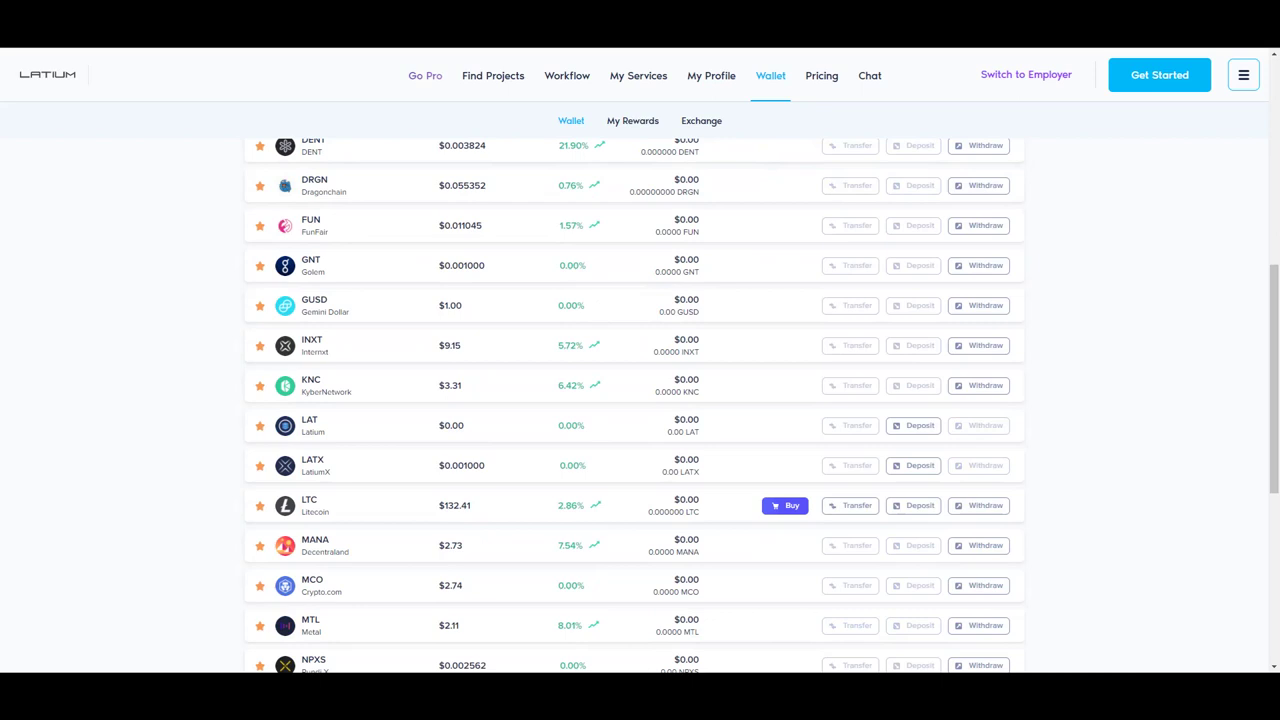
scroll(640, 405, "down", 2)
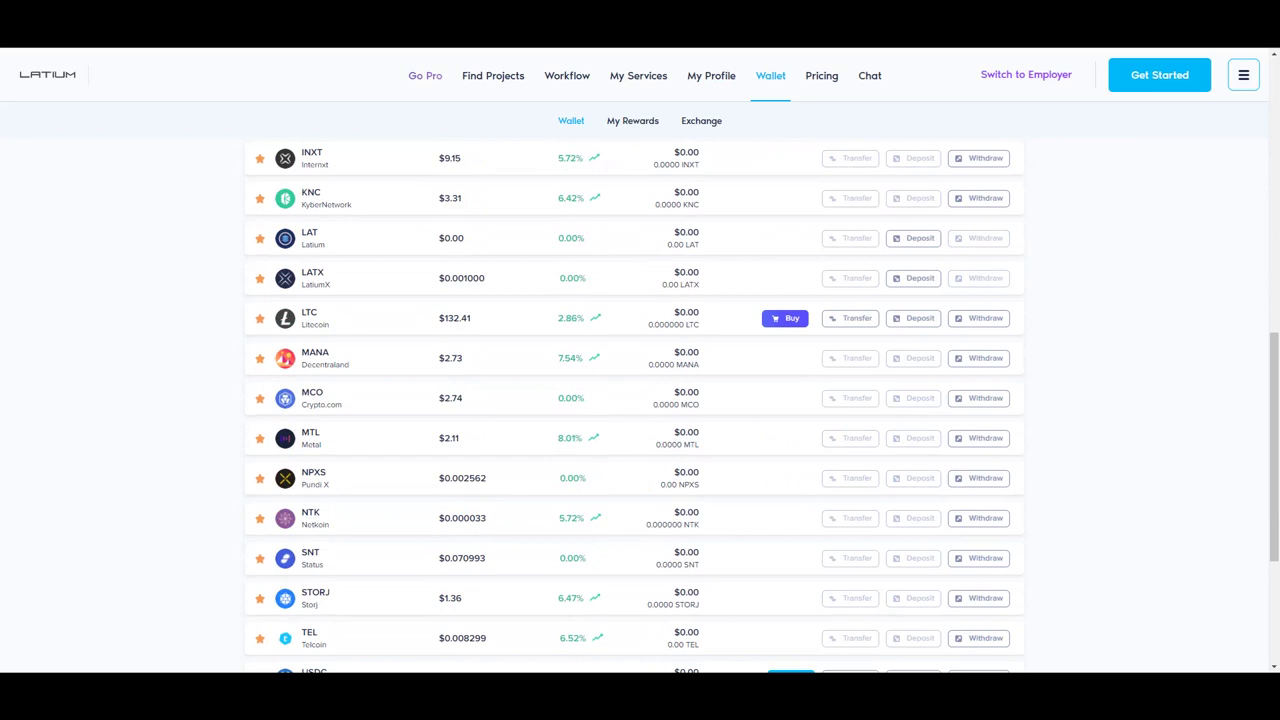
scroll(640, 405, "down", 2)
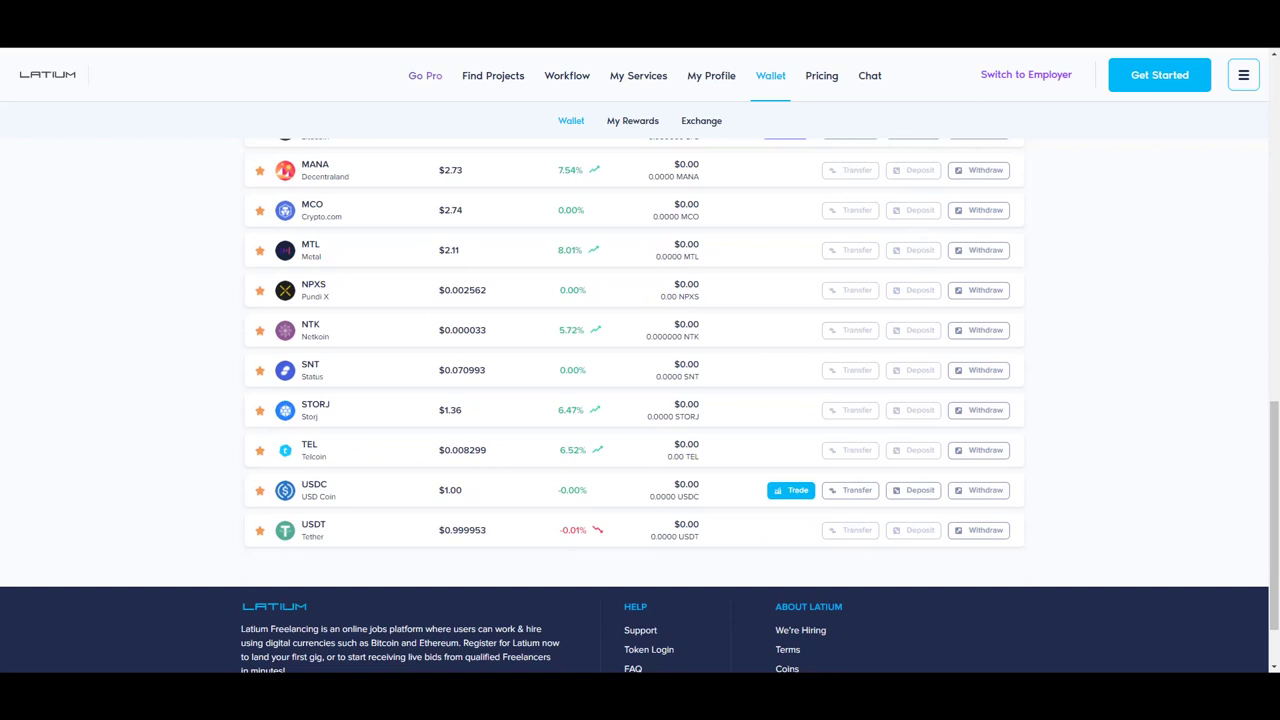
scroll(640, 405, "up", 1)
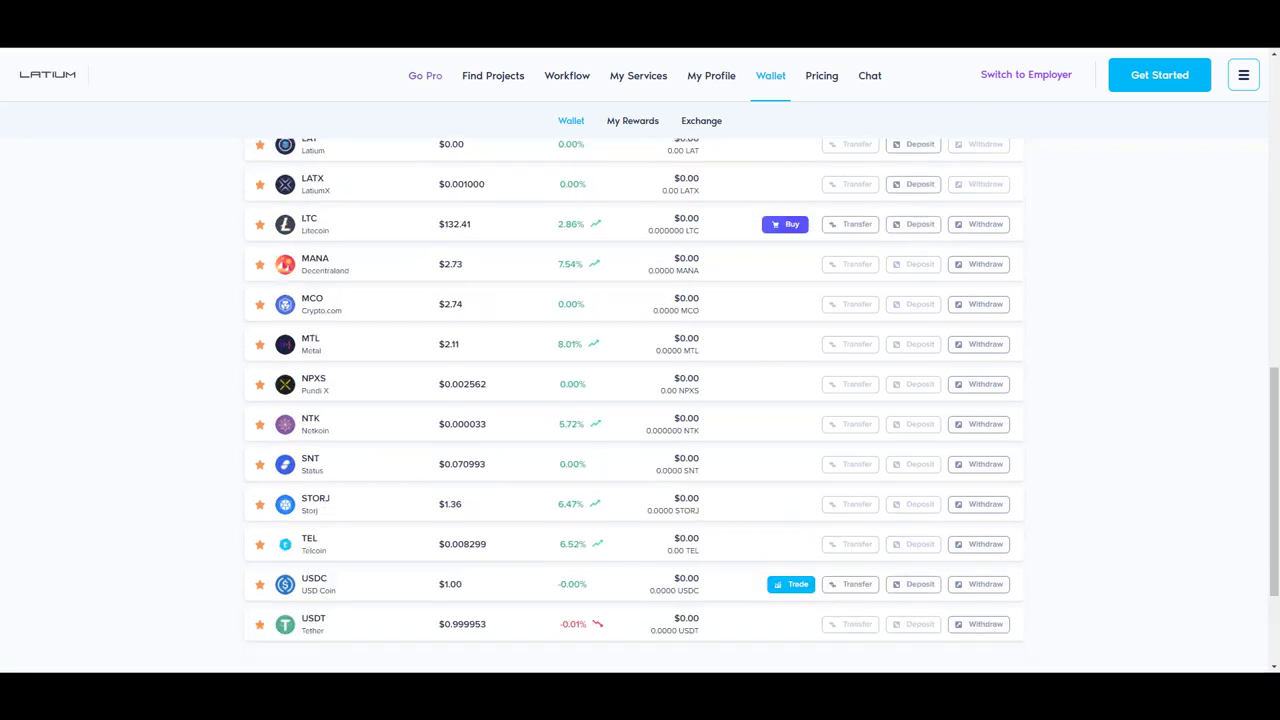
scroll(640, 405, "up", 1)
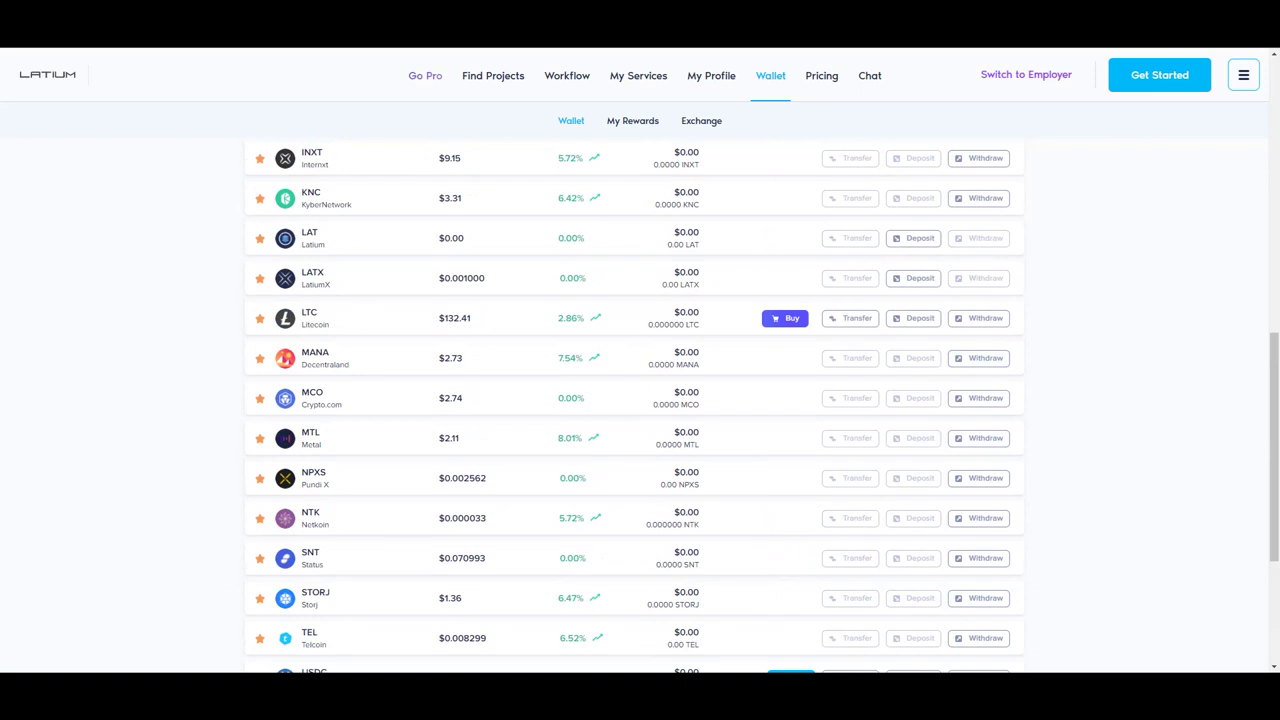
scroll(640, 400, "up", 5)
scroll(640, 400, "up", 10)
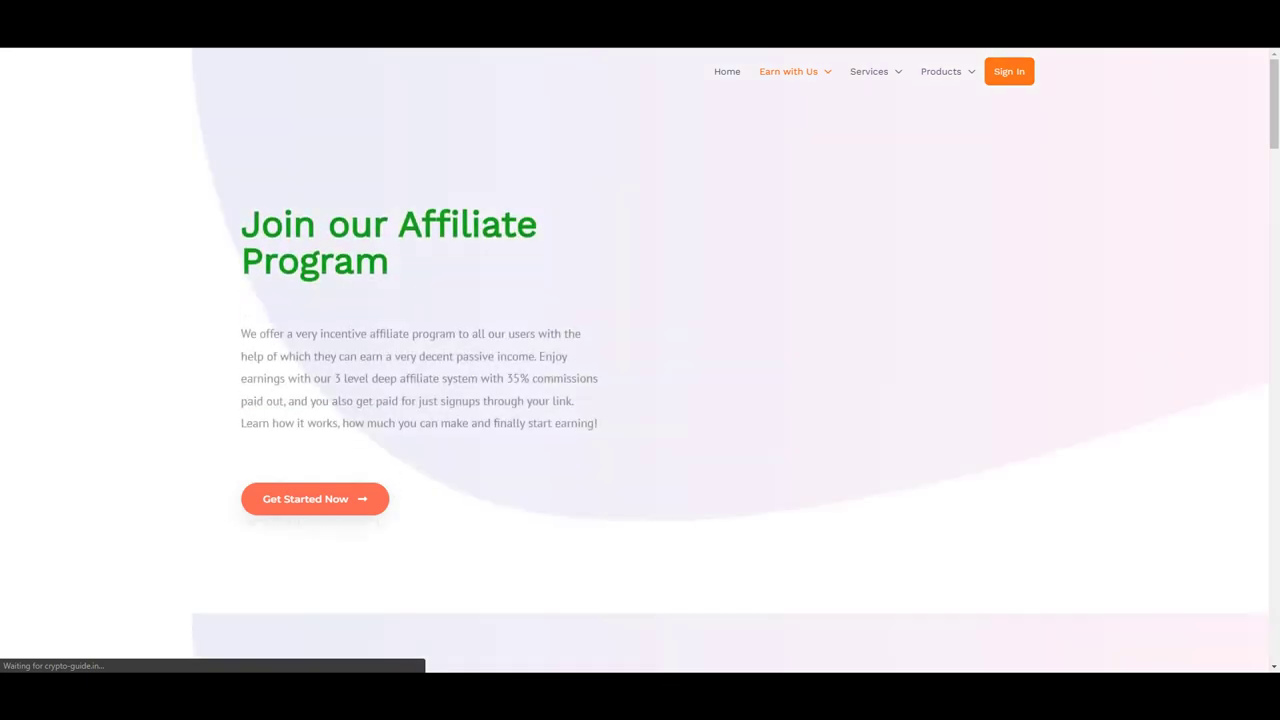
Step: Scroll through the Crypto Guide affiliate page's commission details
scroll(640, 360, "down", 2)
scroll(640, 360, "down", 4)
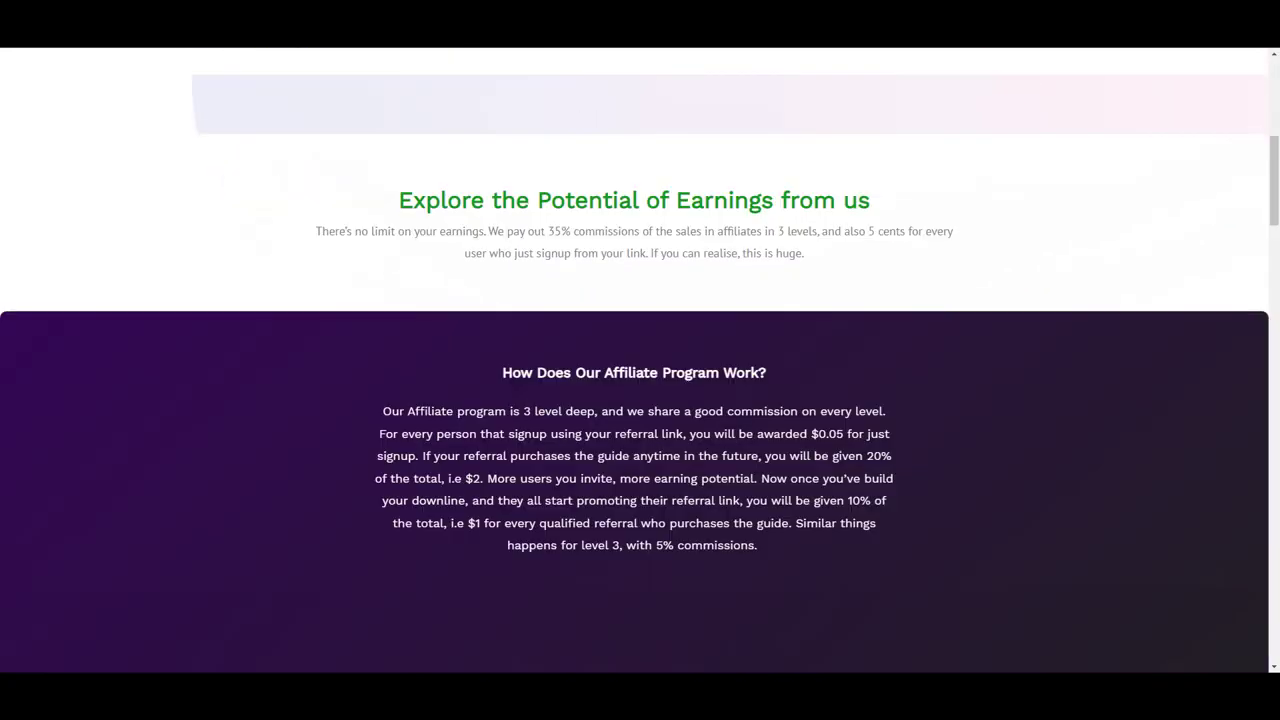
scroll(640, 360, "up", 5)
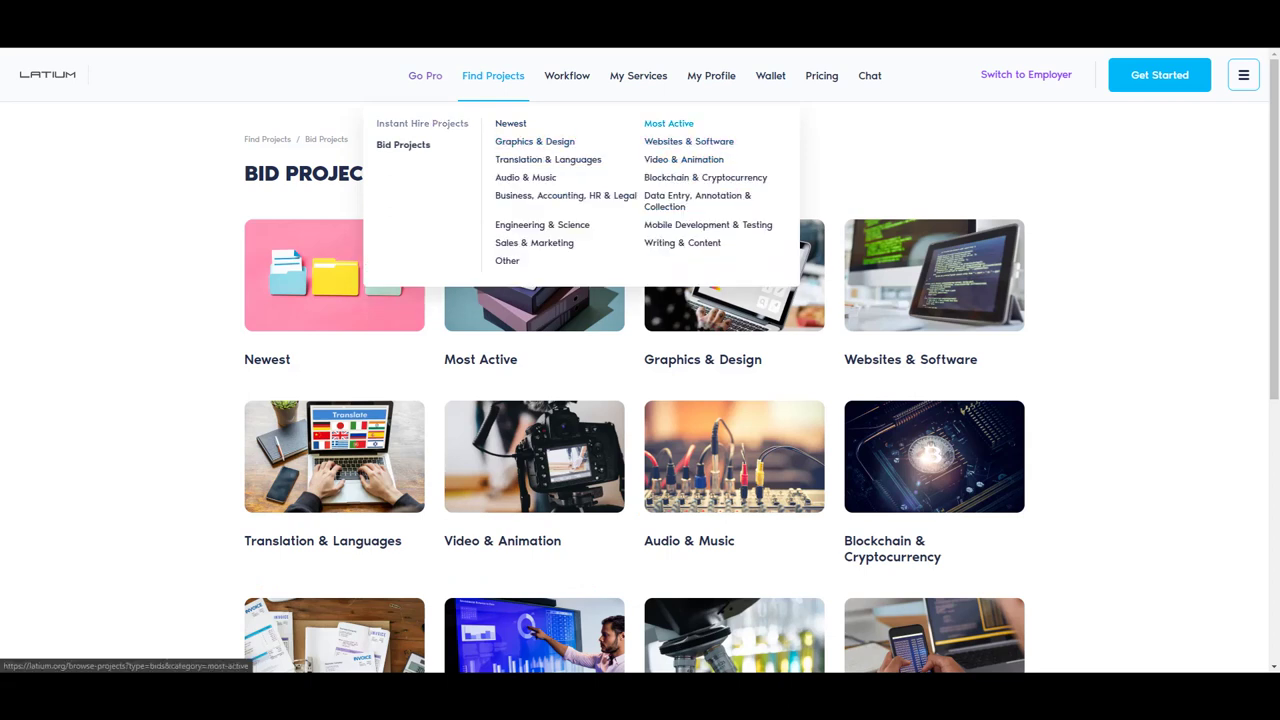
Step: Switch the employer profile's list from Instant Hire to Bids Projects and open the Create a YouTube Video card
left_click(668, 123)
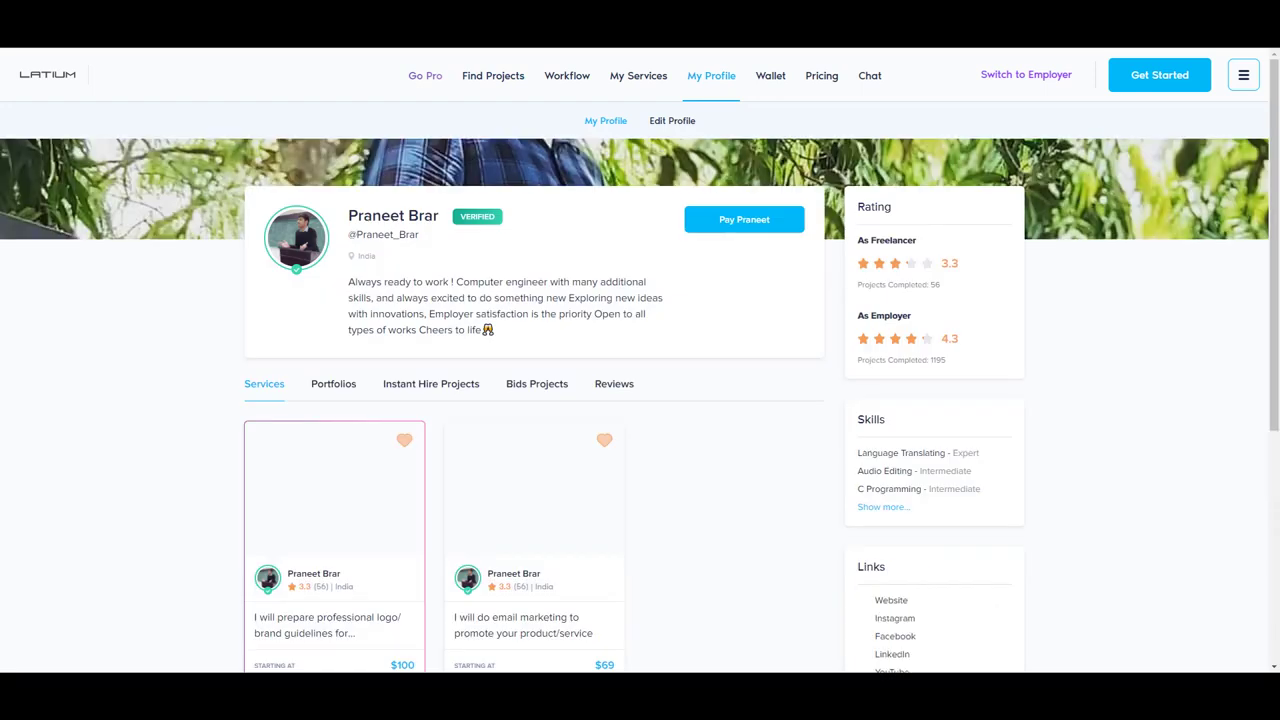
scroll(640, 400, "down", 2)
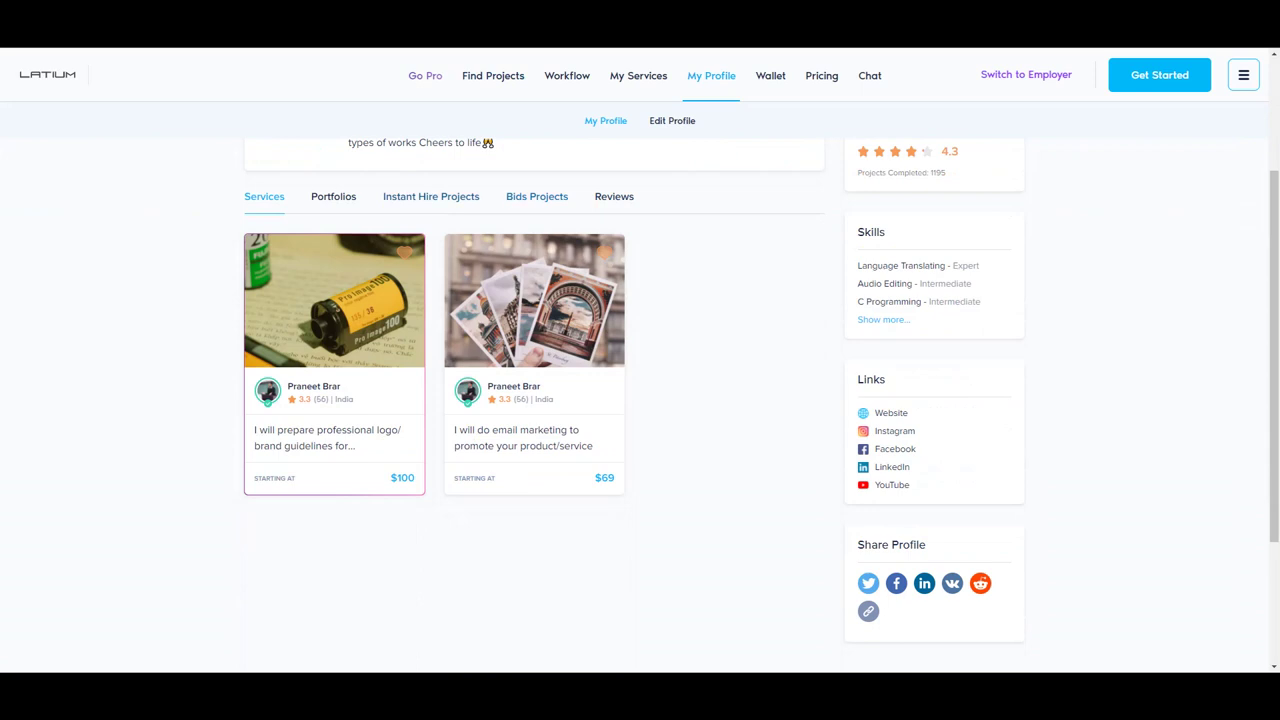
left_click(431, 196)
left_click(537, 196)
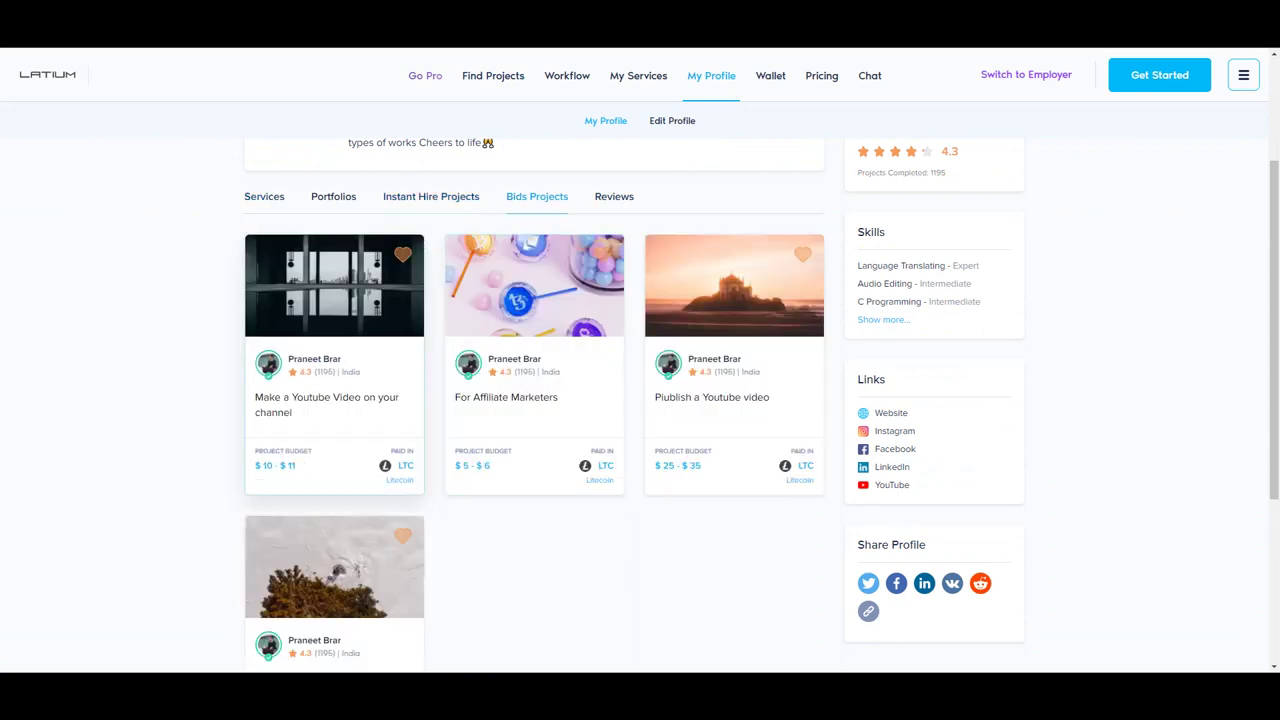
scroll(640, 400, "down", 1)
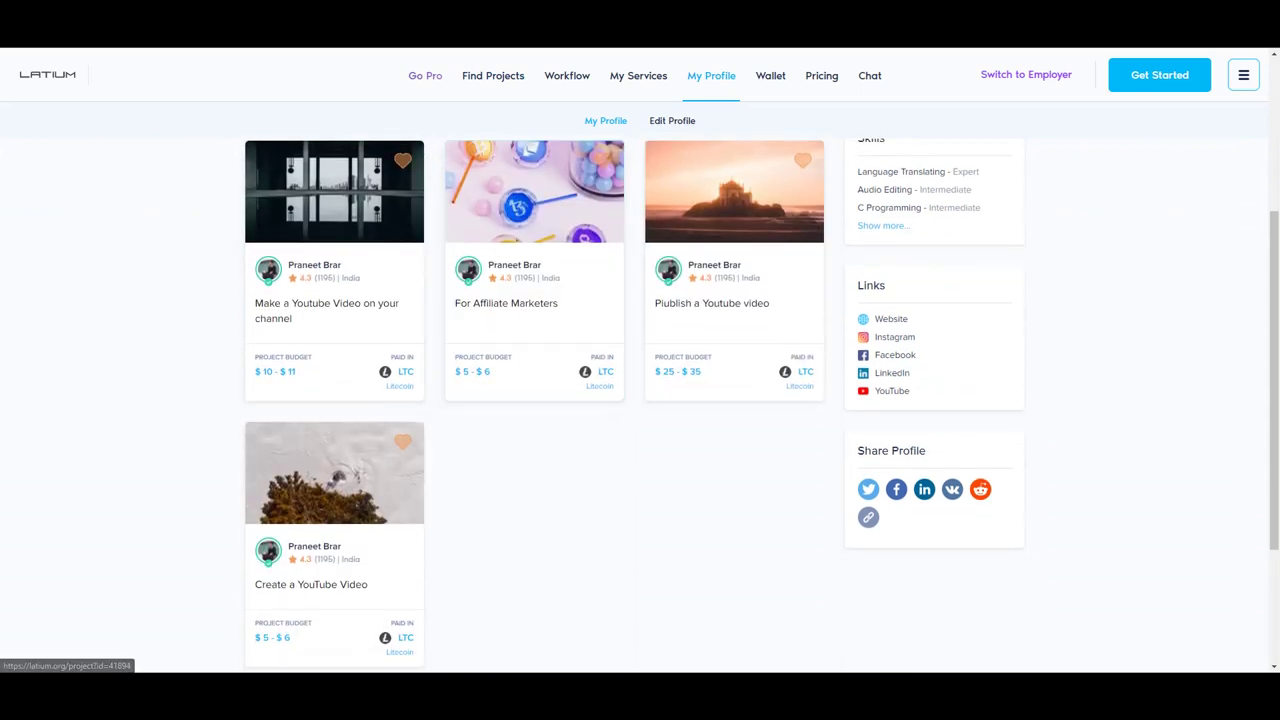
left_click(334, 560)
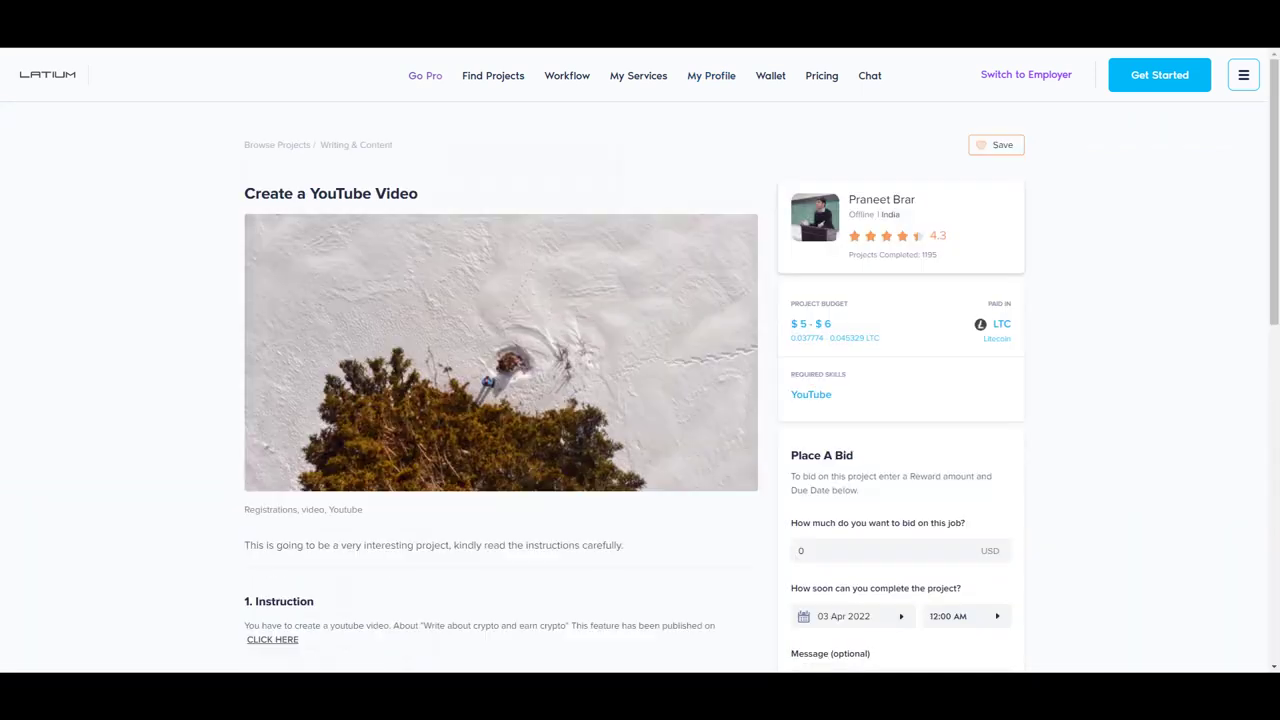
Step: Scroll down through Instructions 1–6, ending at the step about sharing the video link
scroll(640, 400, "down", 2)
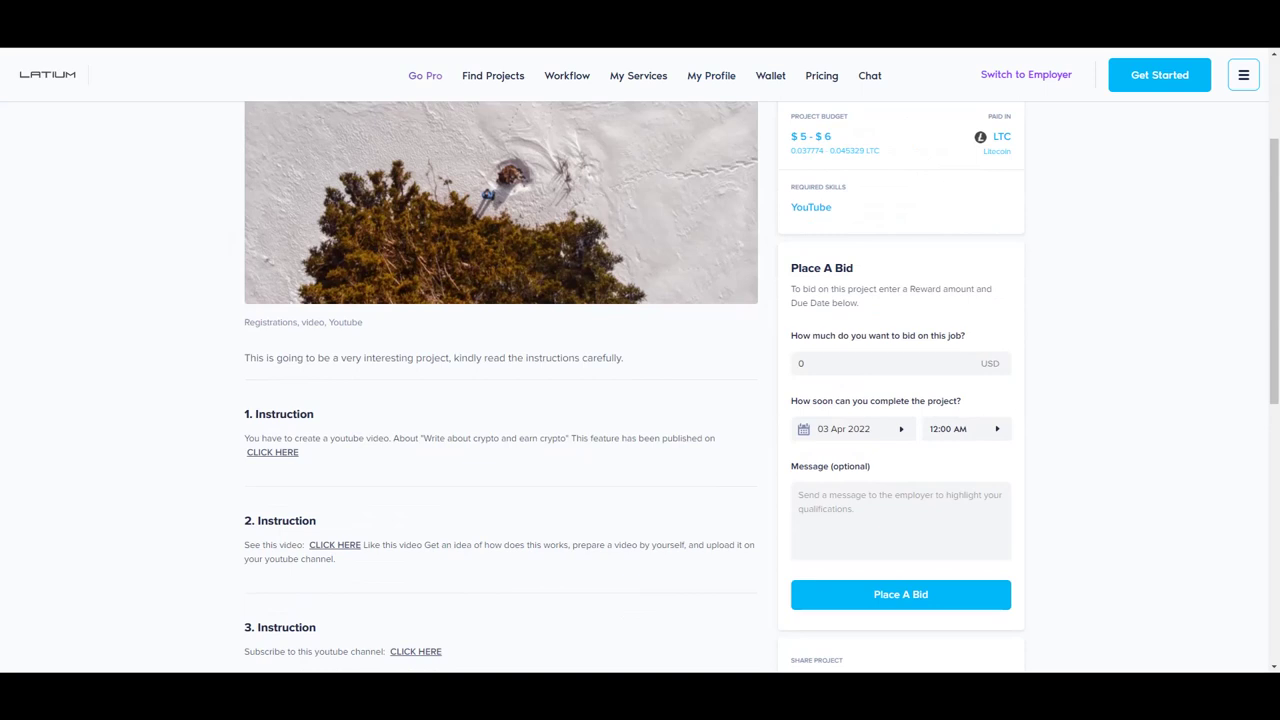
scroll(640, 400, "down", 2)
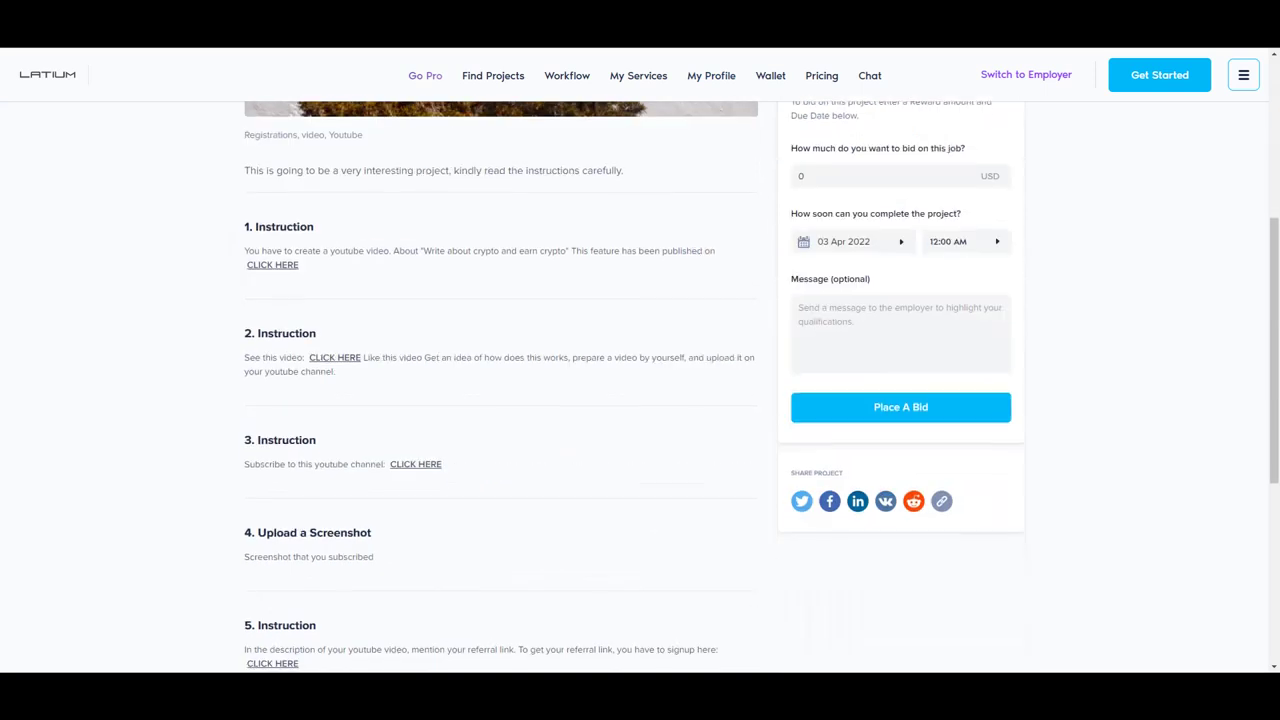
scroll(640, 400, "down", 2)
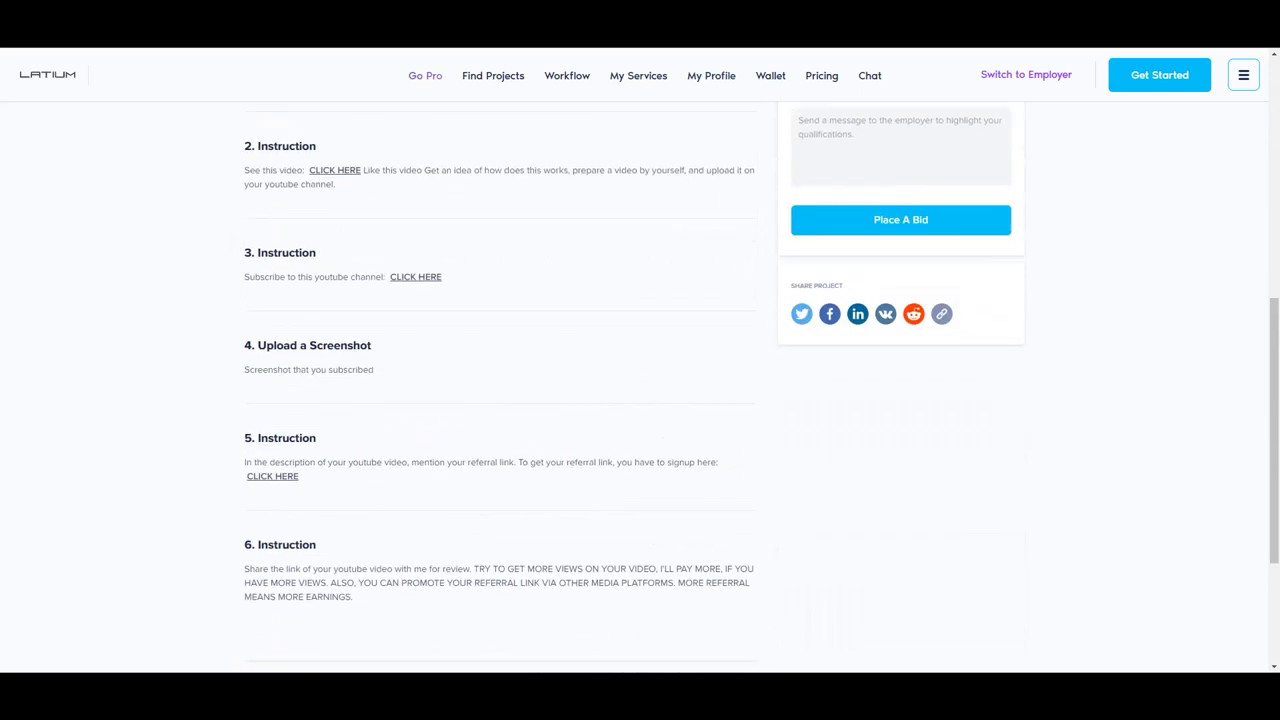